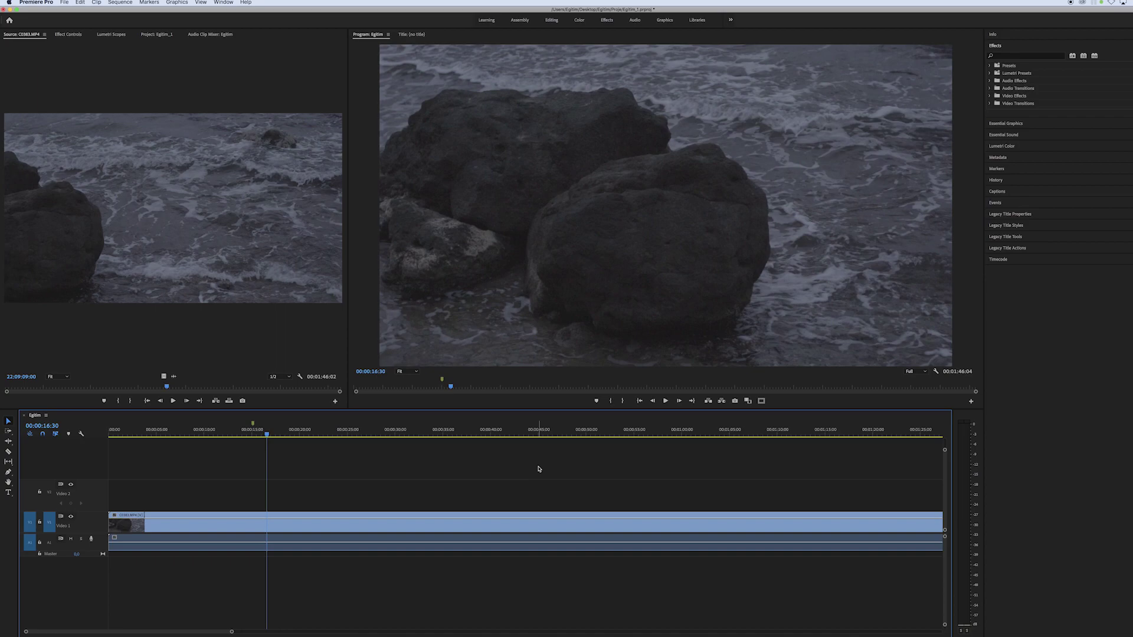
- Show the Project panel listing the footage and pick the Type Tool
{"action": "key", "text": "shift+1"}
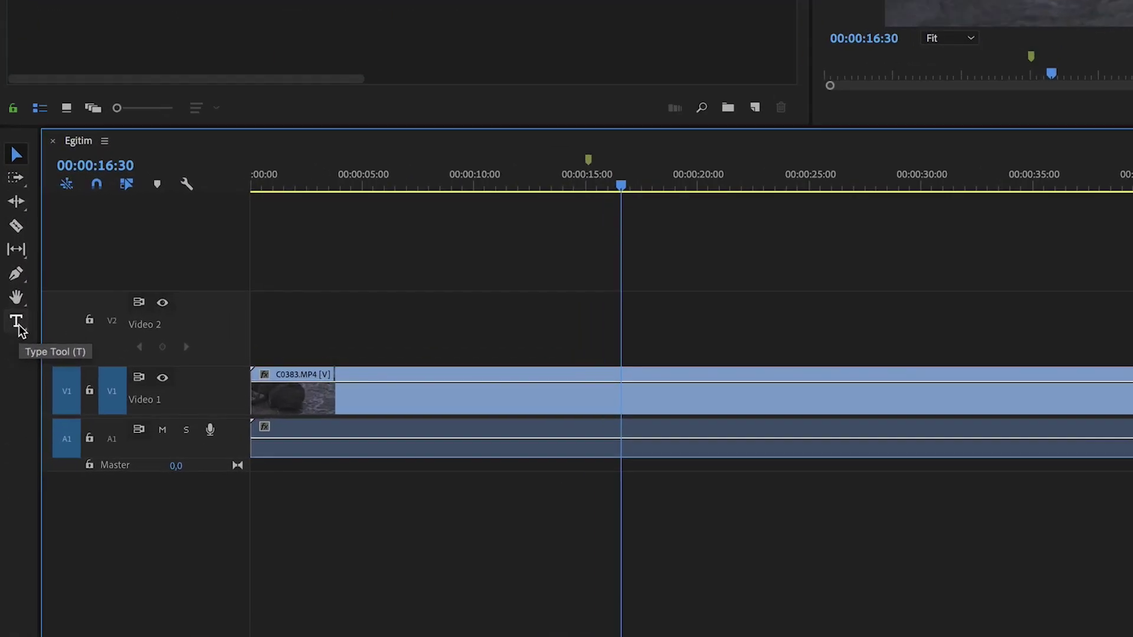
{"action": "left_click", "coordinate": [17, 323]}
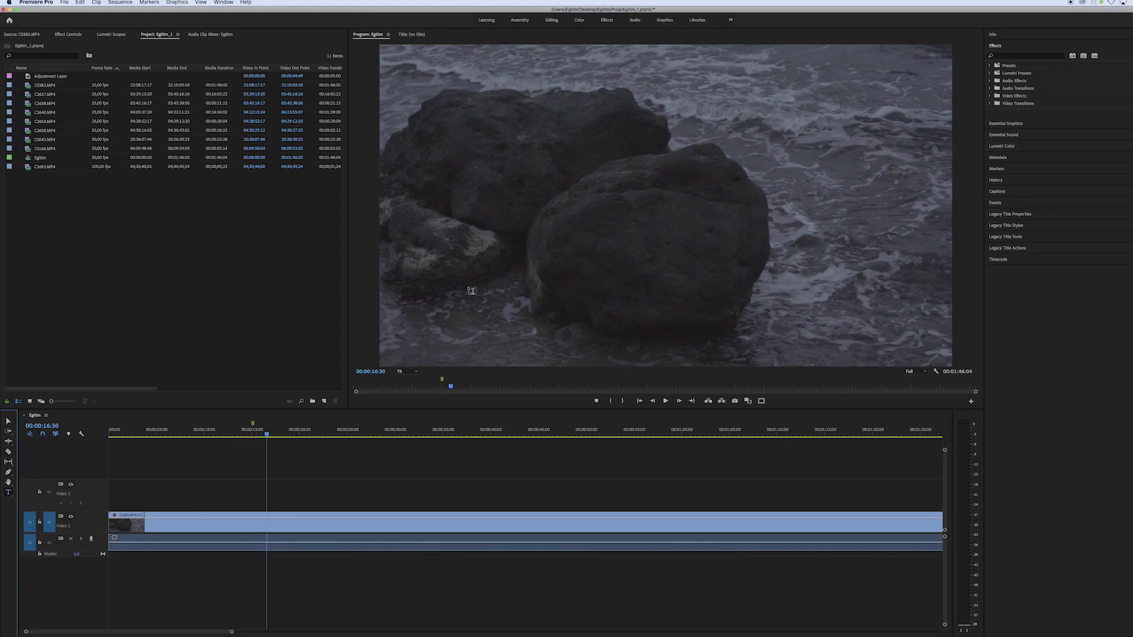
- Type the title 'Kayan yazı nasıl yapılır' in a text box over the footage
{"action": "left_click", "coordinate": [505, 197]}
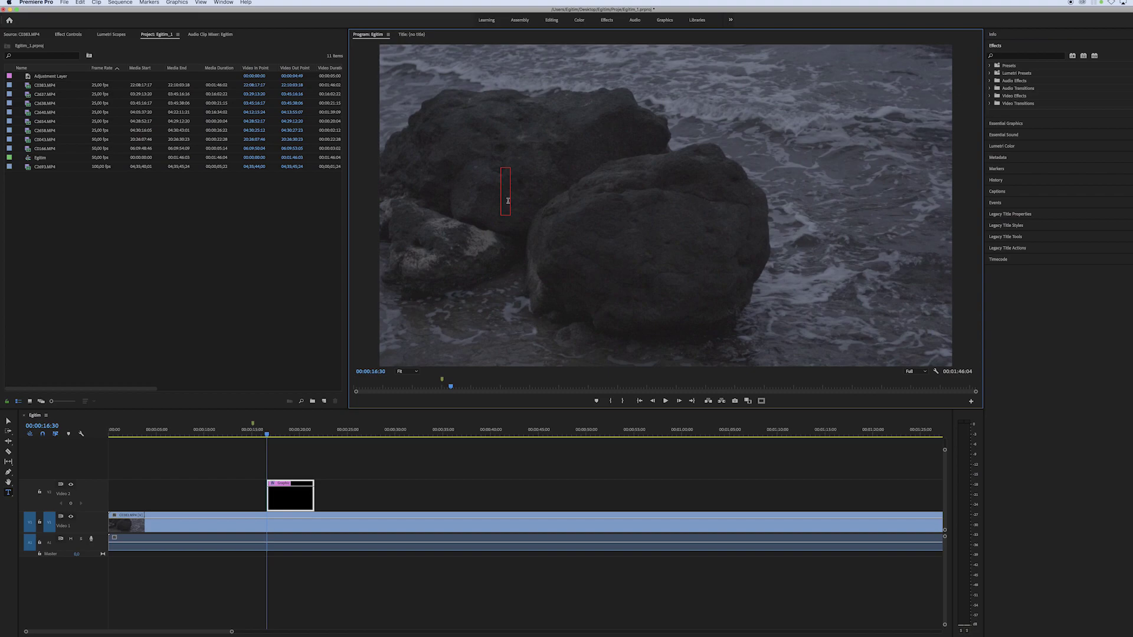
{"action": "type", "text": "Kayan yazı n"}
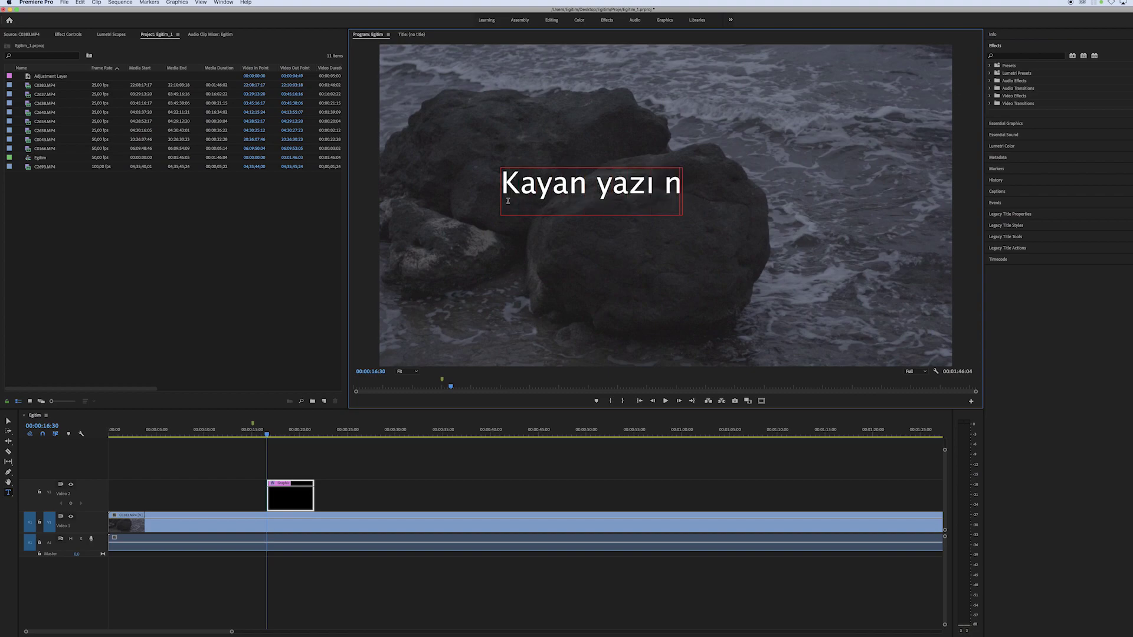
{"action": "type", "text": "asıl yapılır"}
{"action": "key", "text": "Escape"}
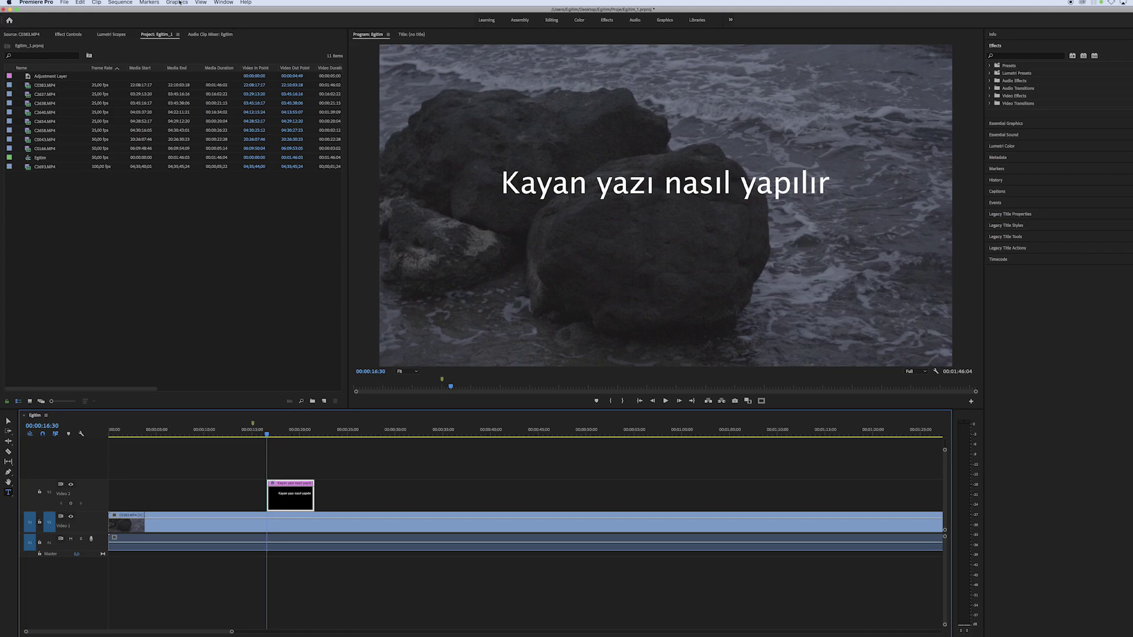
- Delete the extra New Text Layer and undo the stray 'KAyan yazı' text entry
{"action": "left_click", "coordinate": [180, 2]}
{"action": "mouse_move", "coordinate": [178, 31]}
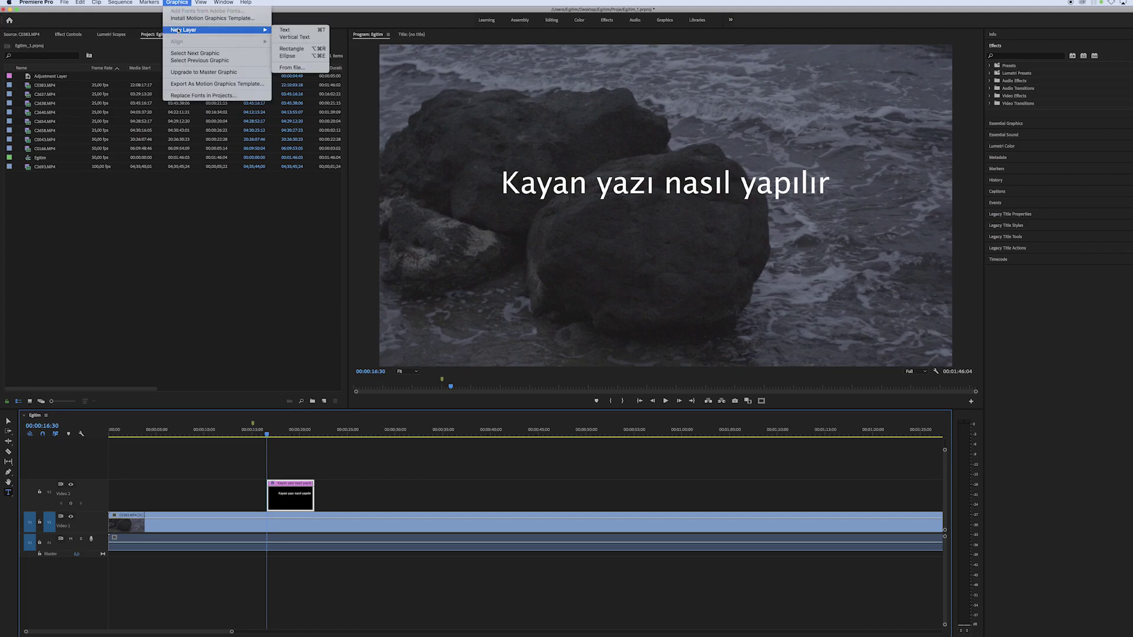
{"action": "left_click", "coordinate": [289, 31]}
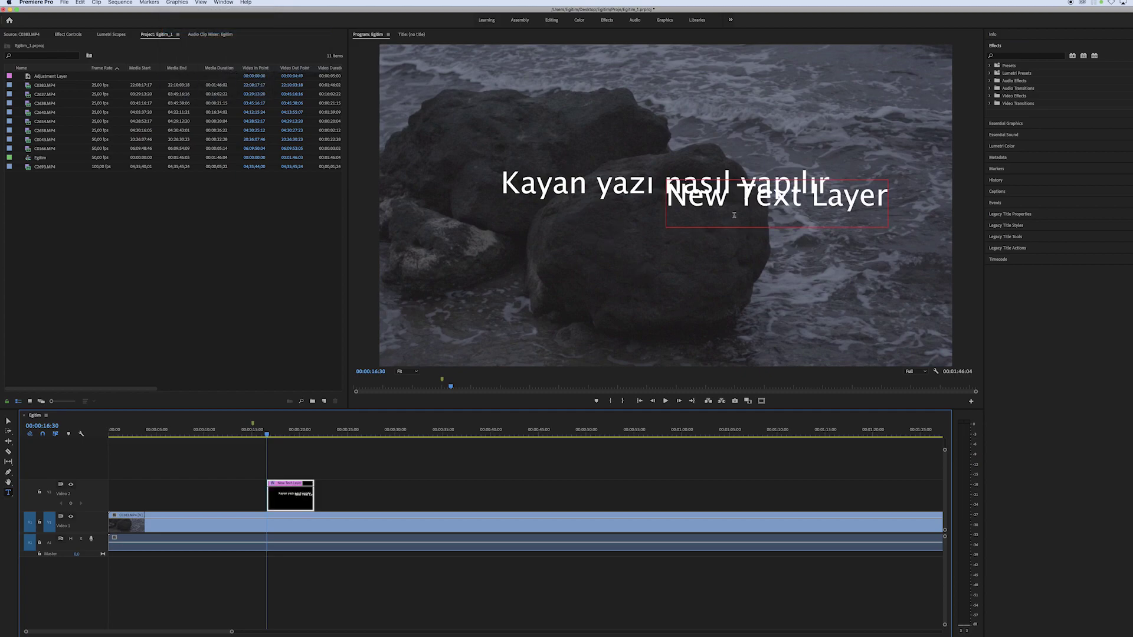
{"action": "left_click", "coordinate": [68, 34]}
{"action": "left_click", "coordinate": [52, 74]}
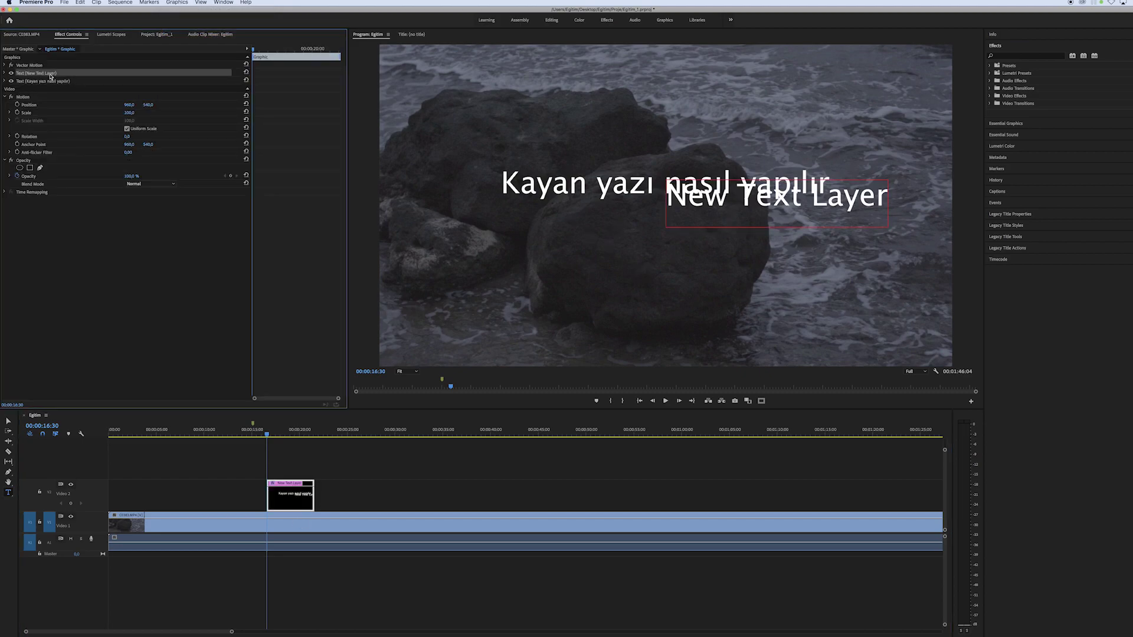
{"action": "key", "text": "Delete"}
{"action": "left_click", "coordinate": [363, 492]}
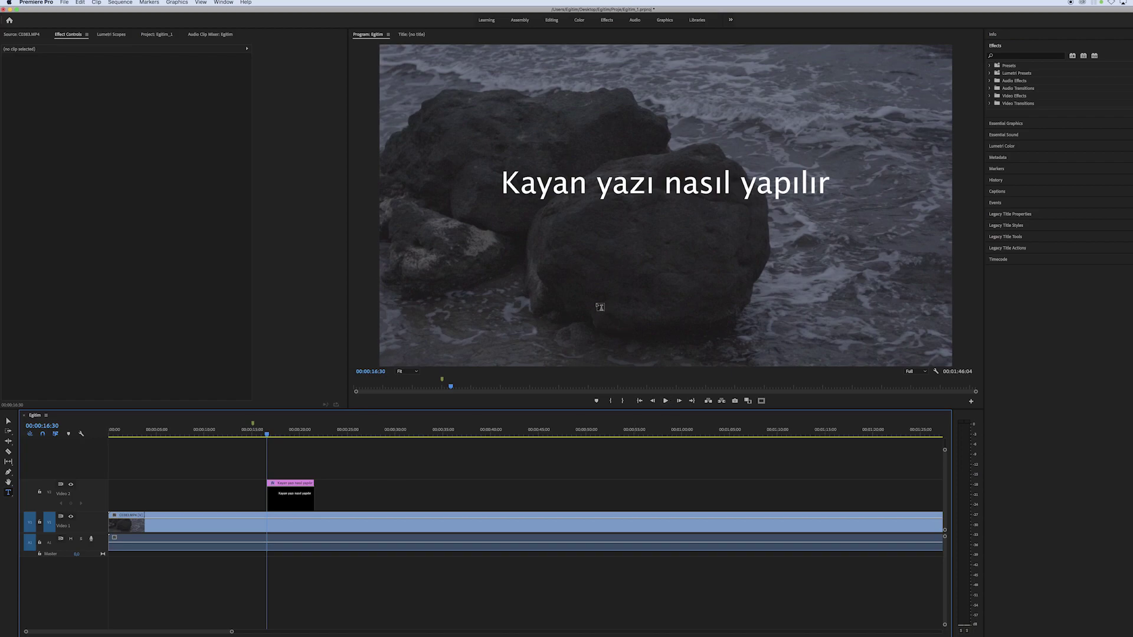
{"action": "left_click", "coordinate": [500, 235]}
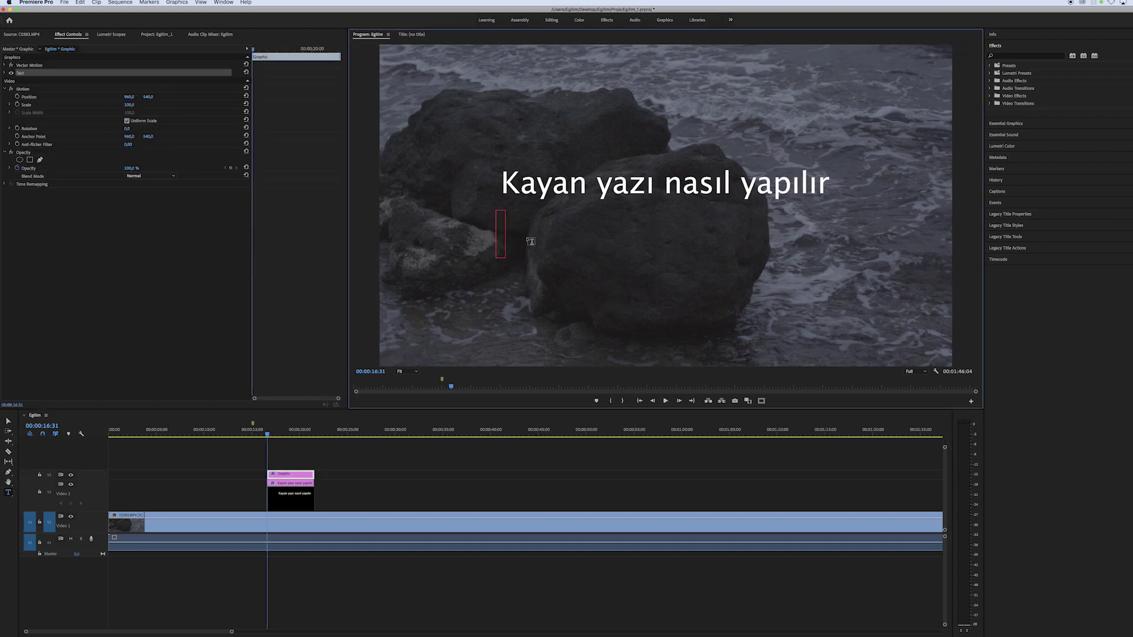
{"action": "type", "text": "KAyan yazı"}
{"action": "key", "text": "ctrl+z"}
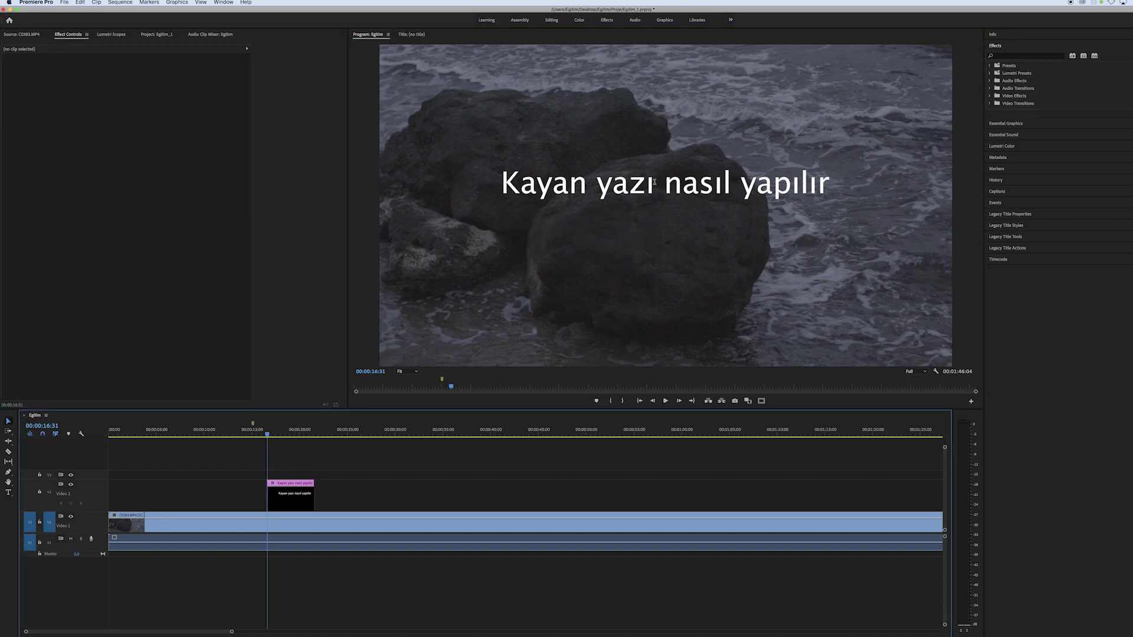
- Drag the title near the frame bottom, aligning it within the Safe Margins guides
{"action": "left_click_drag", "start_coordinate": [654, 182], "coordinate": [628, 260]}
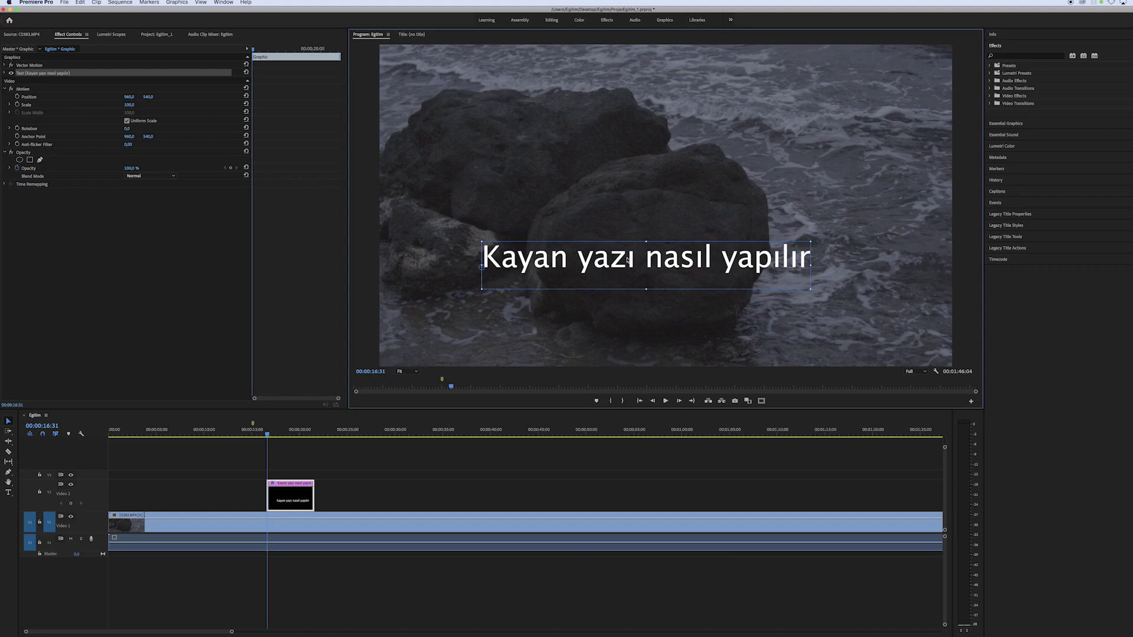
{"action": "mouse_move", "coordinate": [628, 260]}
{"action": "left_mouse_down"}
{"action": "mouse_move", "coordinate": [607, 302]}
{"action": "mouse_move", "coordinate": [608, 339]}
{"action": "left_mouse_up"}
{"action": "left_click", "coordinate": [761, 401]}
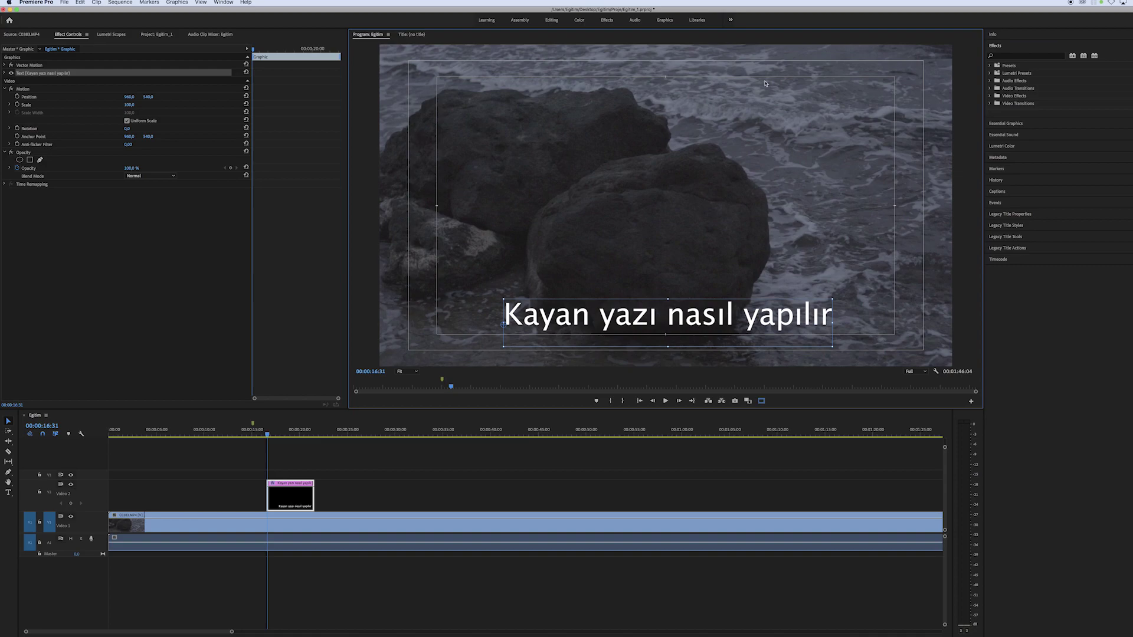
{"action": "left_click_drag", "start_coordinate": [691, 319], "coordinate": [697, 333]}
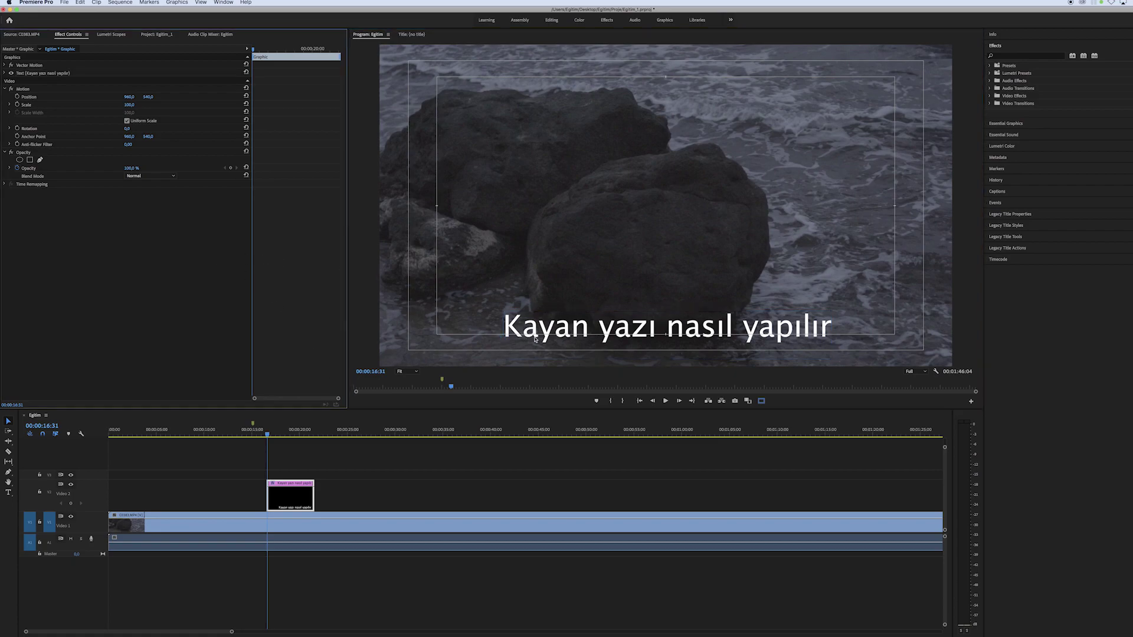
- Nudge the title slightly right and down, then select its text layer
{"action": "key", "text": "shift+Right"}
{"action": "key", "text": "shift+Down"}
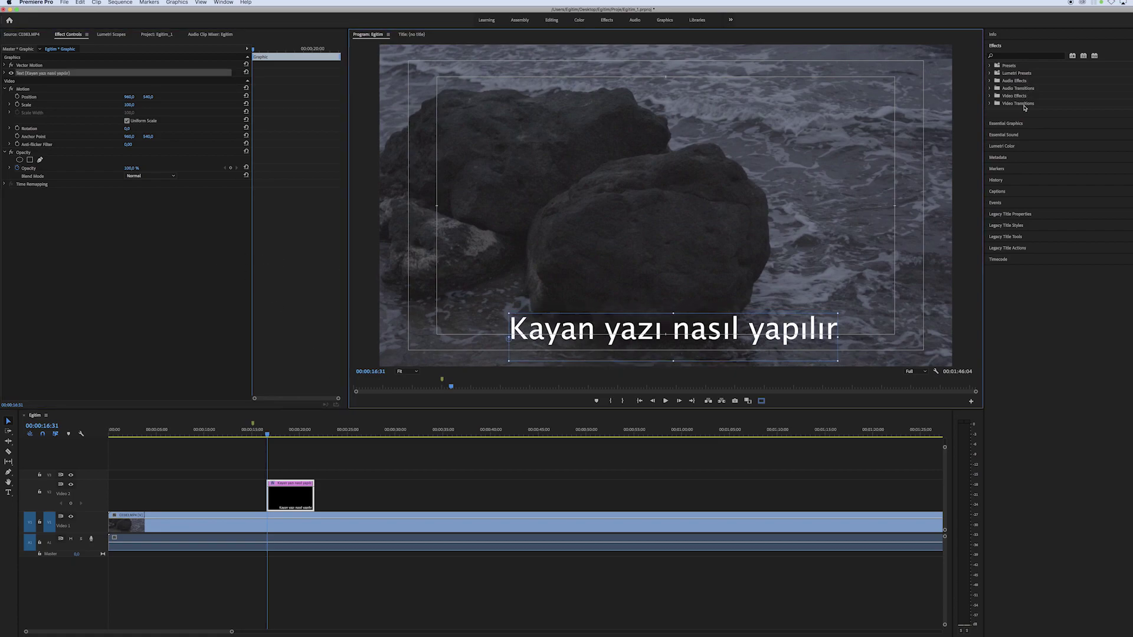
{"action": "left_click", "coordinate": [1014, 124]}
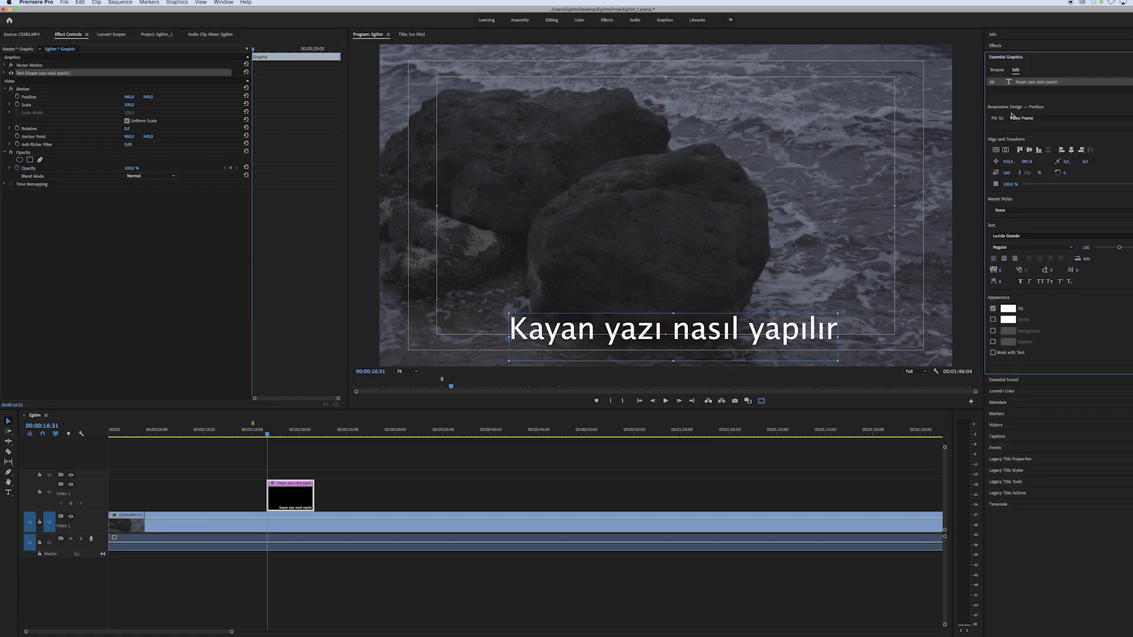
- Switch to the All Panels workspace and redock Essential Graphics as a larger right-hand panel
{"action": "left_click", "coordinate": [224, 2]}
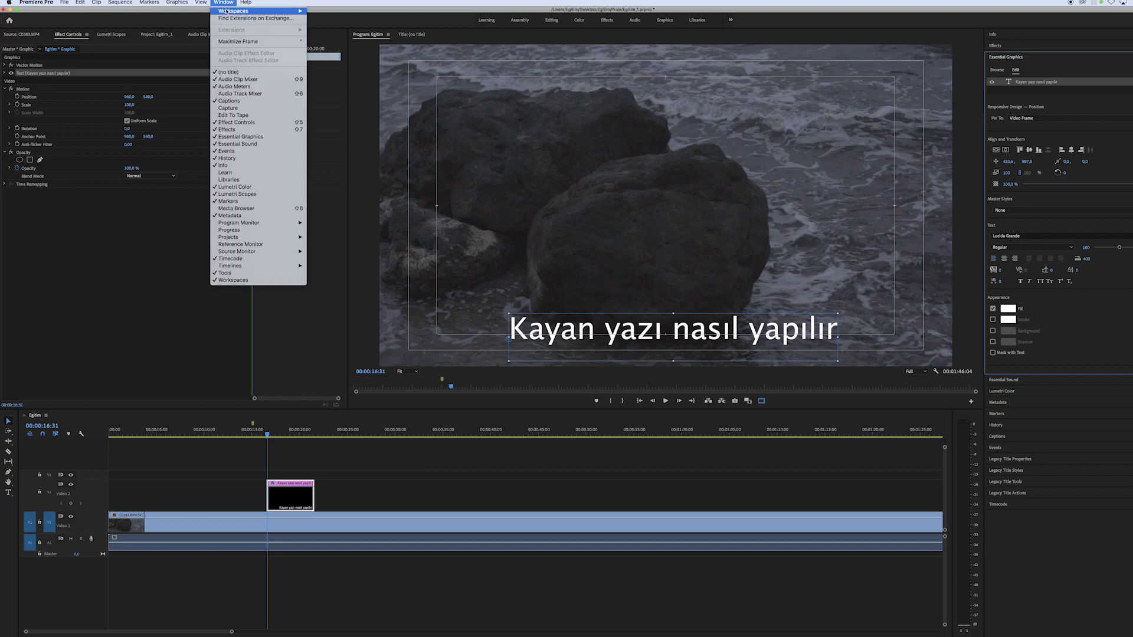
{"action": "mouse_move", "coordinate": [277, 11]}
{"action": "left_click", "coordinate": [353, 13]}
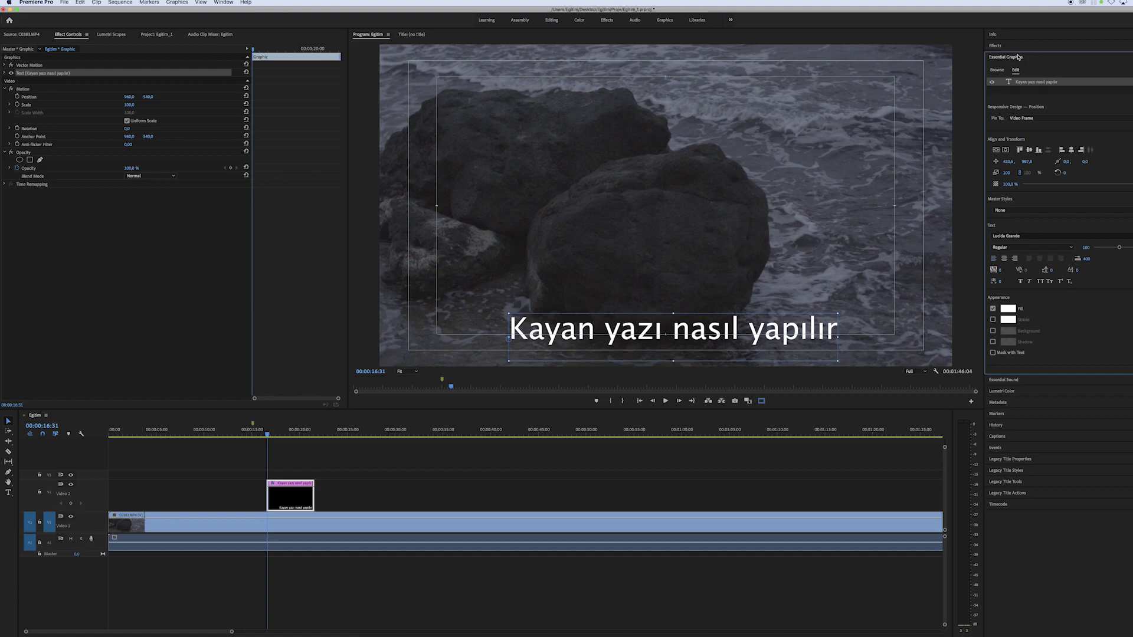
{"action": "left_click_drag", "start_coordinate": [1015, 60], "coordinate": [260, 38]}
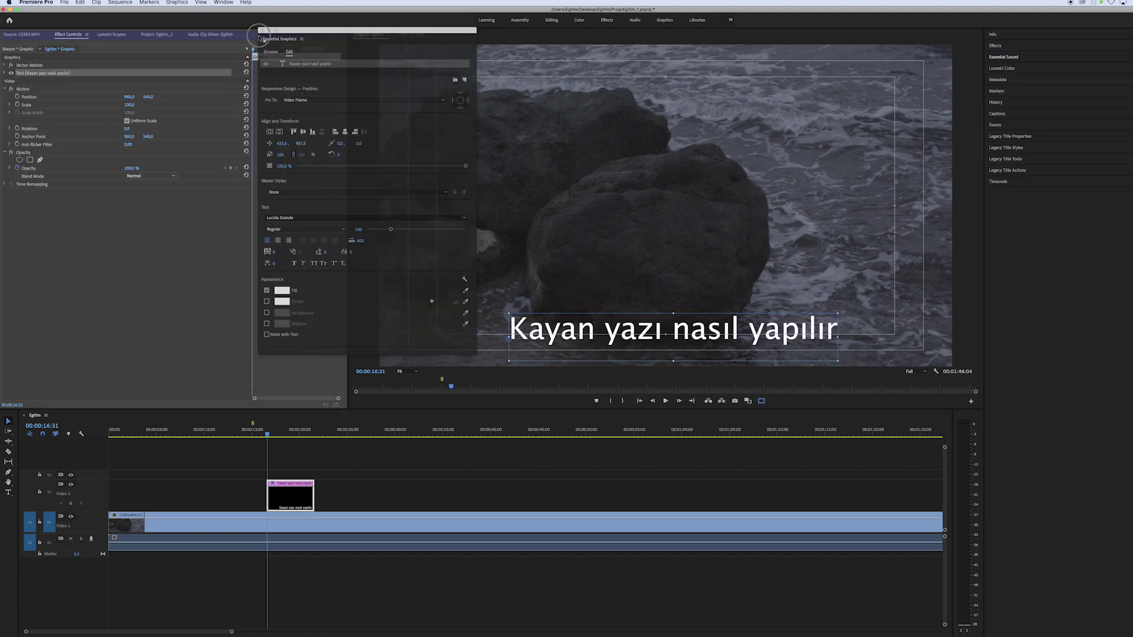
{"action": "left_click_drag", "start_coordinate": [260, 38], "coordinate": [1016, 48]}
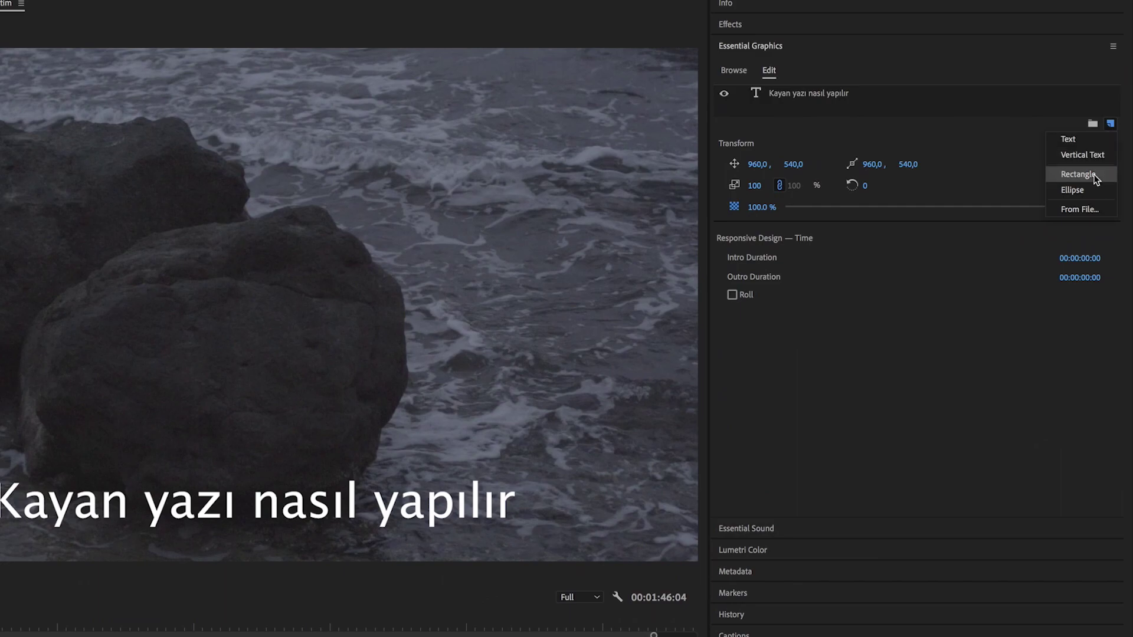
- Add a rectangle layer and stretch it into a full-width bar along the bottom
{"action": "left_click", "coordinate": [1080, 174]}
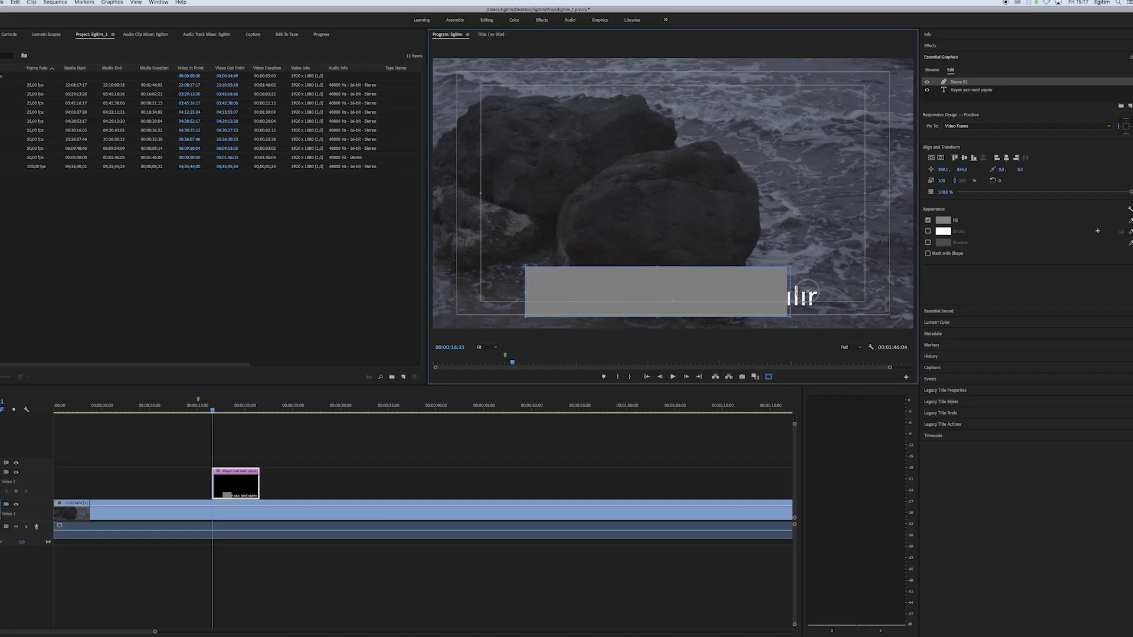
{"action": "left_click_drag", "start_coordinate": [525, 295], "coordinate": [429, 295]}
{"action": "left_click_drag", "start_coordinate": [821, 301], "coordinate": [913, 301]}
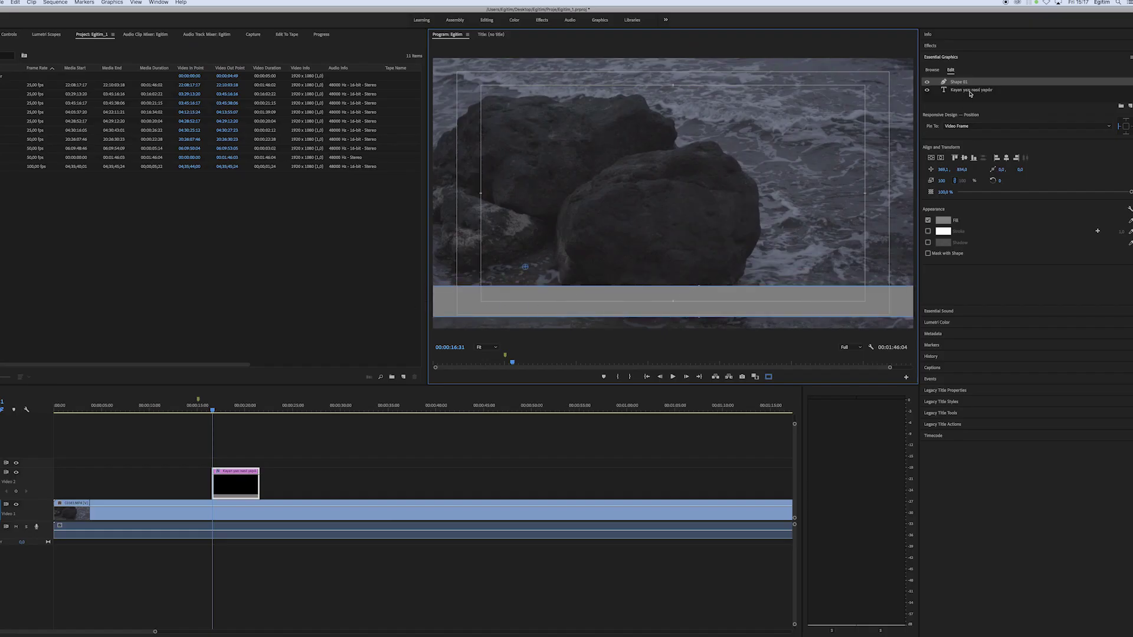
- Move the text layer above Shape 01, position the title on the bar, and deselect
{"action": "left_click_drag", "start_coordinate": [971, 93], "coordinate": [964, 81]}
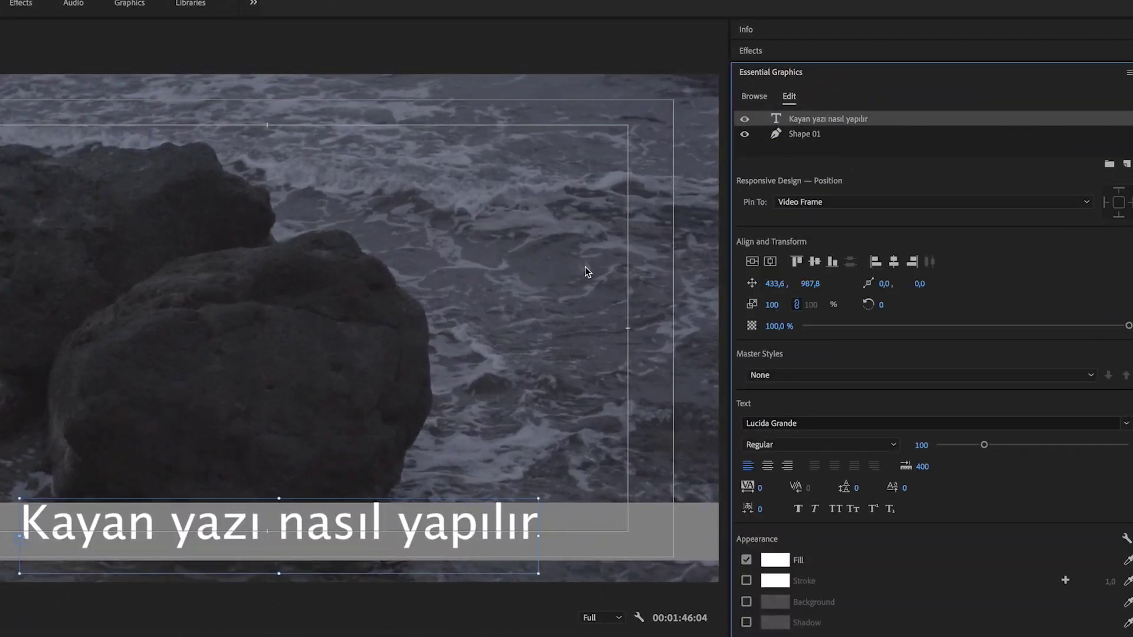
{"action": "left_click_drag", "start_coordinate": [810, 284], "coordinate": [820, 284]}
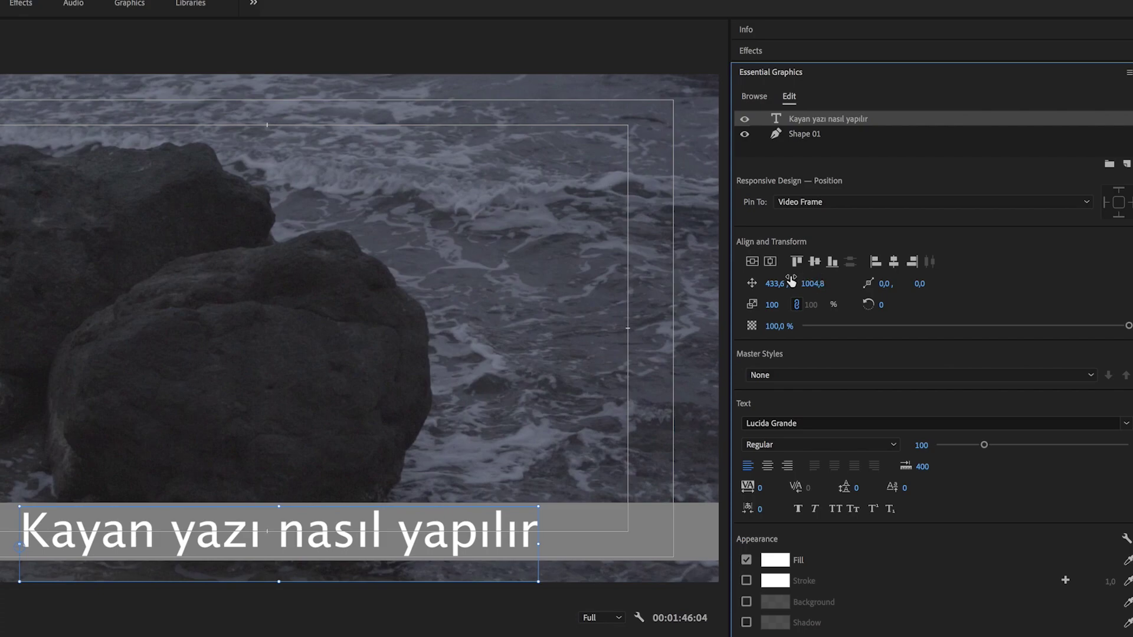
{"action": "left_click", "coordinate": [772, 263]}
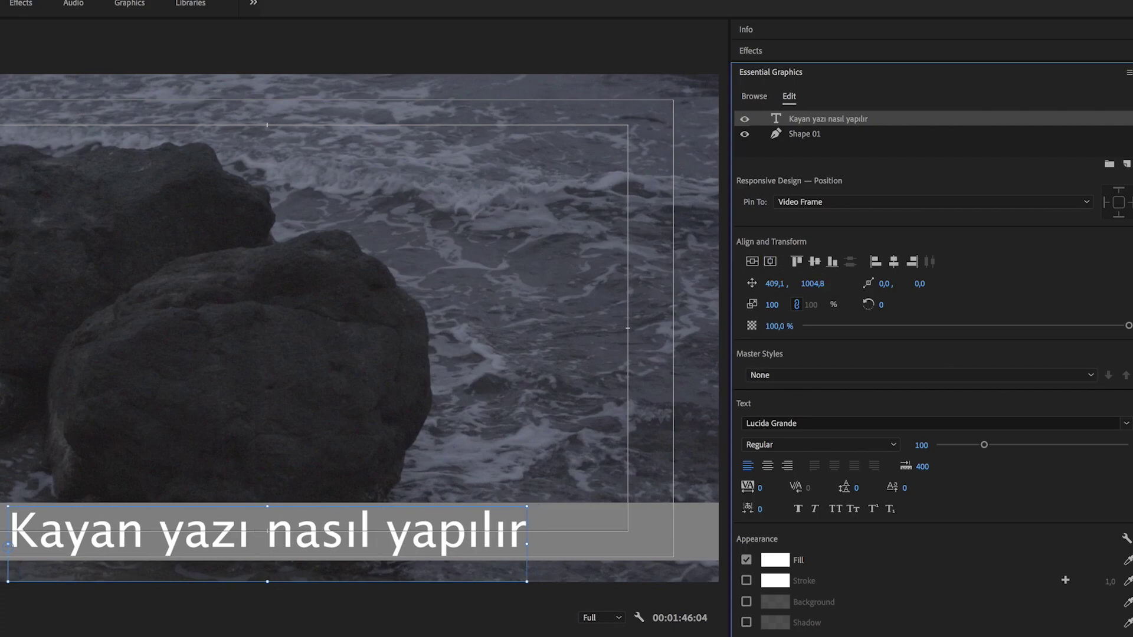
{"action": "key", "text": "ctrl+shift+a"}
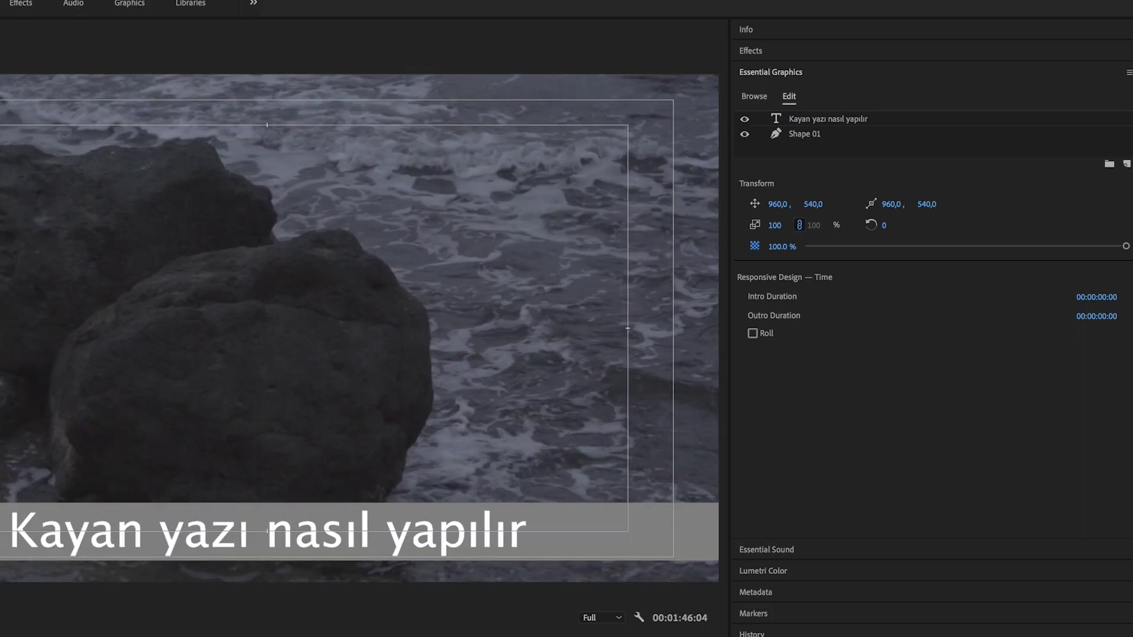
- Select the title layer and expand Shape 01 and Text in Effect Controls to show Transform
{"action": "left_click", "coordinate": [827, 121]}
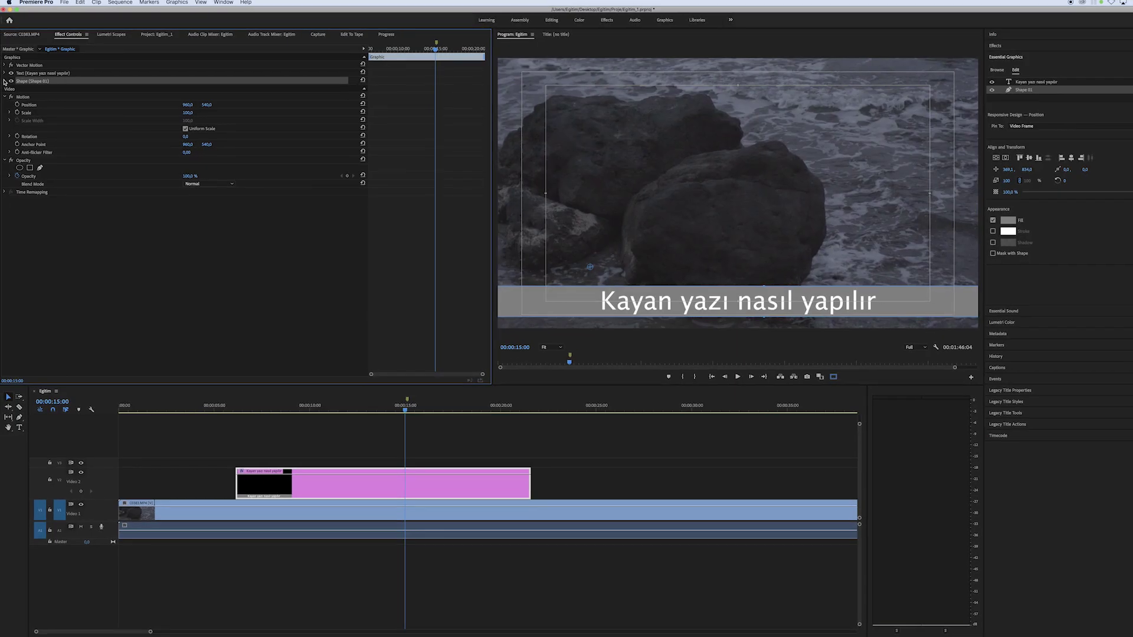
{"action": "left_click", "coordinate": [4, 82]}
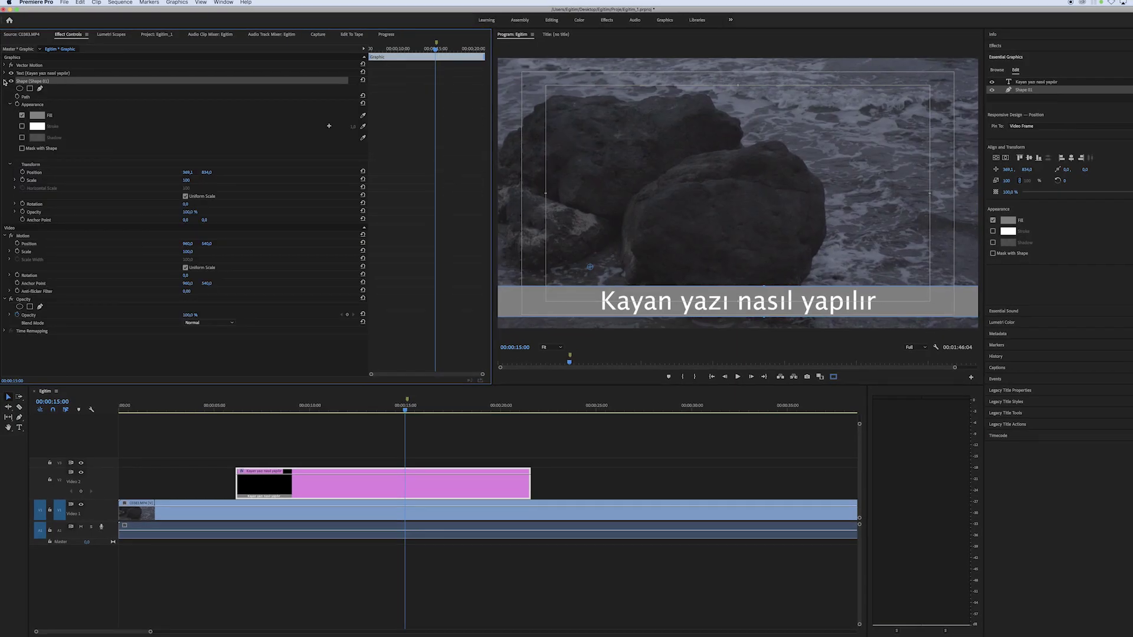
{"action": "left_click", "coordinate": [5, 73]}
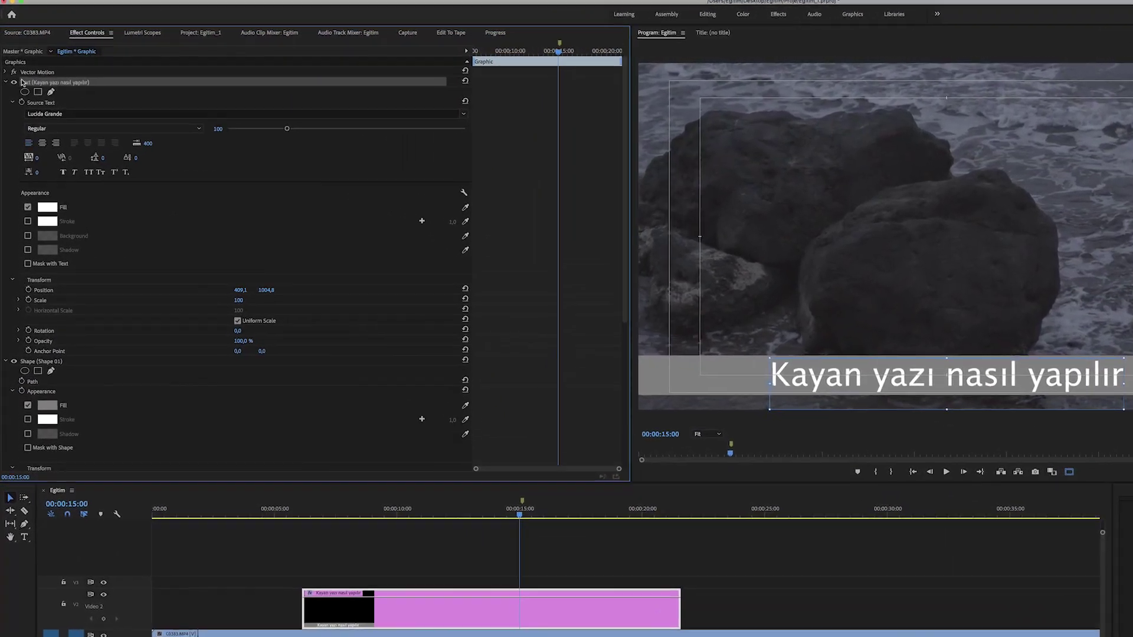
{"action": "left_click", "coordinate": [12, 97]}
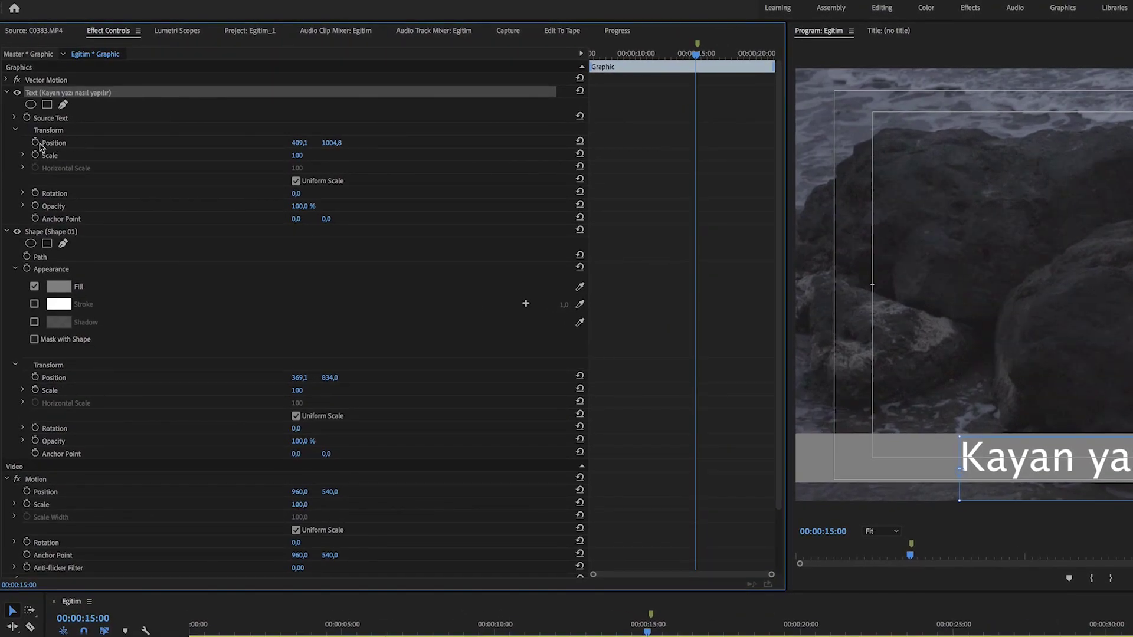
- Keyframe the title's Position: 409,1 at 00:00:15:00 and X 1976,1 at 00:00:06:07
{"action": "left_click", "coordinate": [35, 142]}
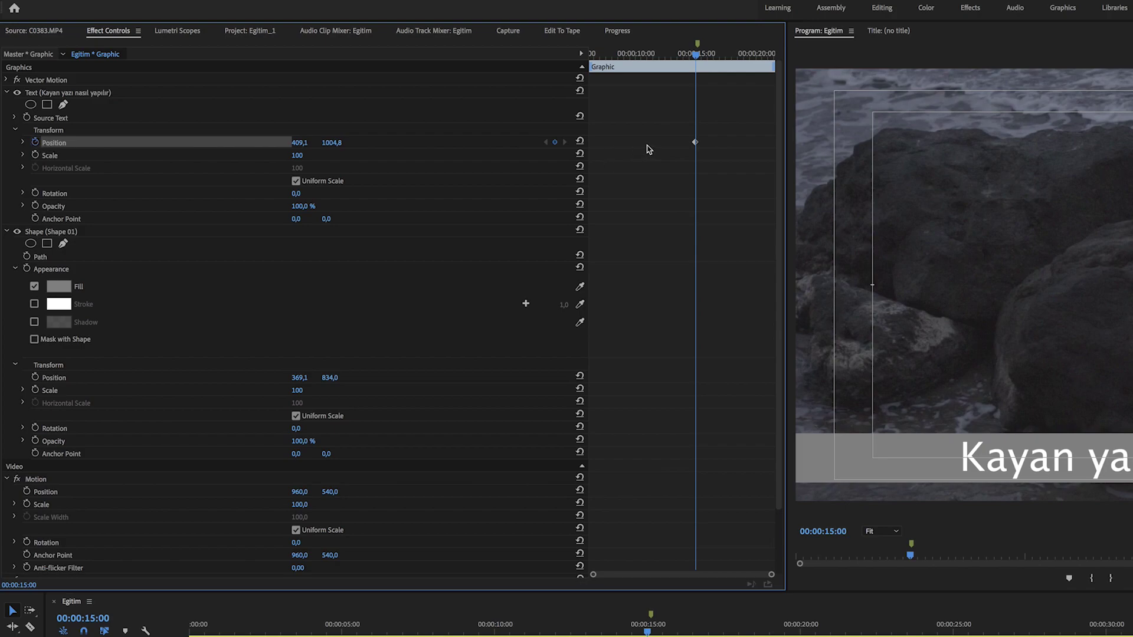
{"action": "left_click", "coordinate": [377, 627]}
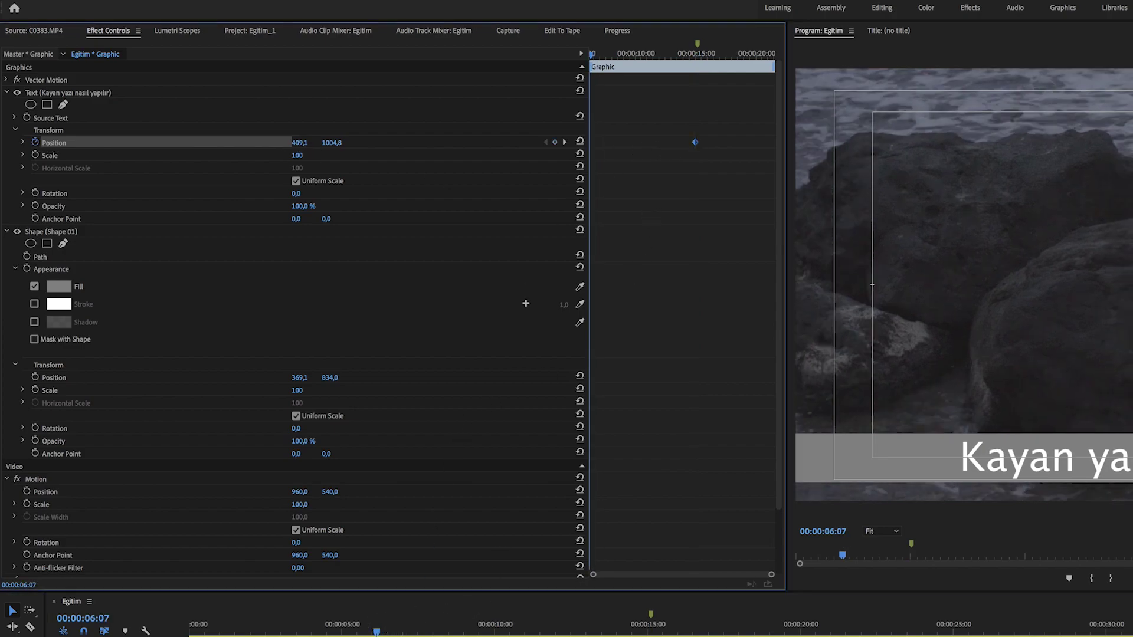
{"action": "left_click_drag", "start_coordinate": [299, 143], "coordinate": [313, 143]}
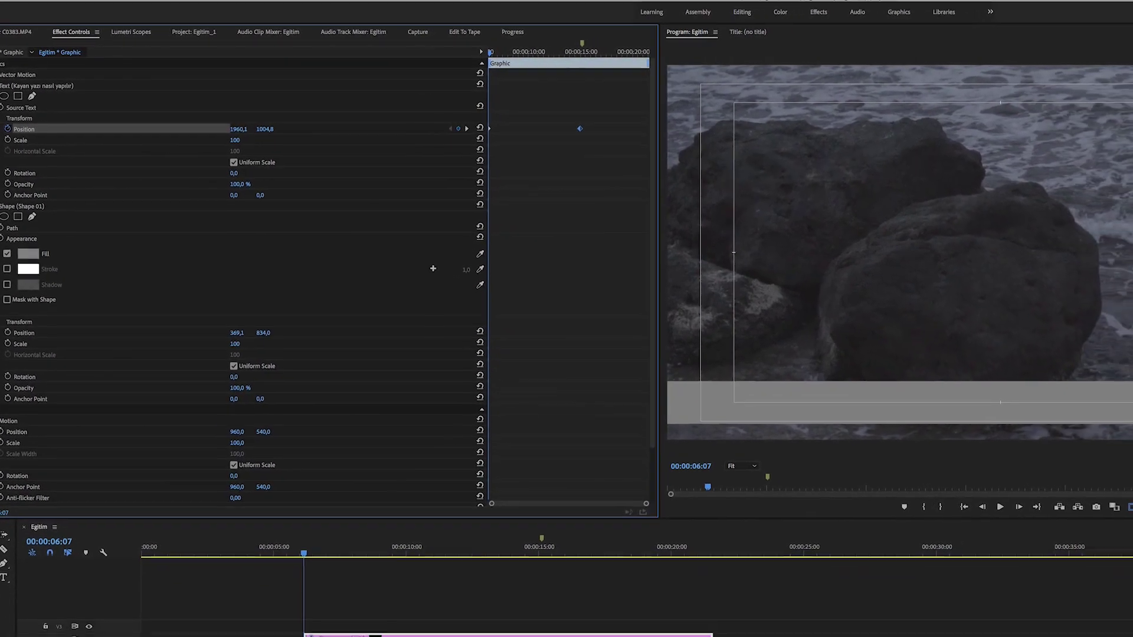
{"action": "left_click_drag", "start_coordinate": [238, 128], "coordinate": [248, 129]}
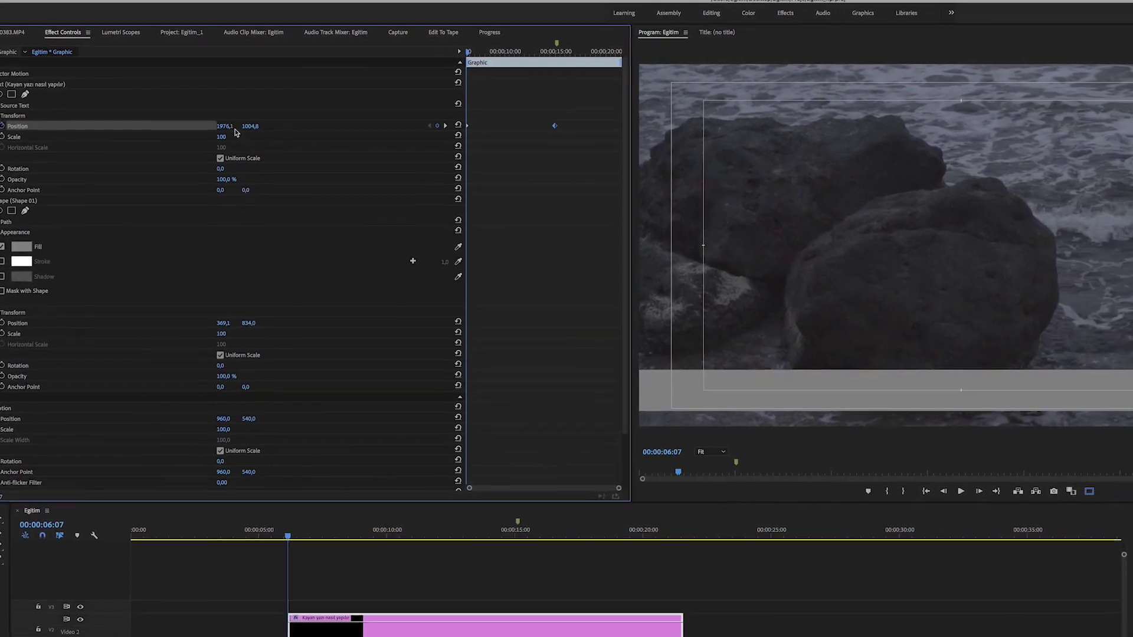
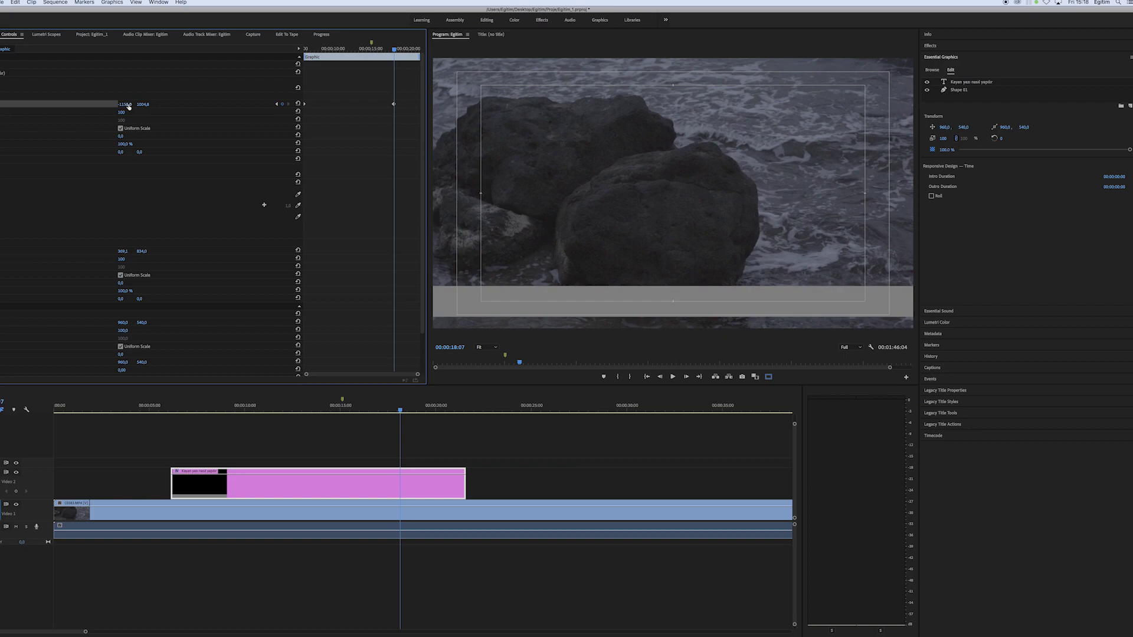
- Preview the scrolling title from about 6 and 10 seconds, briefly zooming the timeline
{"action": "left_click", "coordinate": [169, 412]}
{"action": "key", "text": "space"}
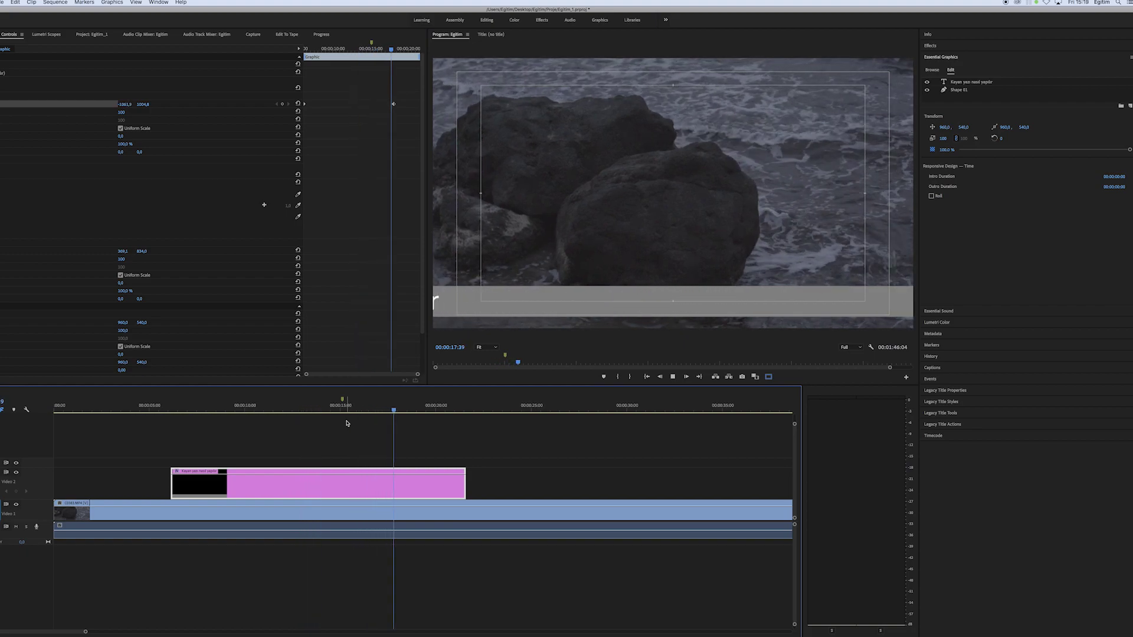
{"action": "mouse_move", "coordinate": [172, 407]}
{"action": "left_mouse_down"}
{"action": "mouse_move", "coordinate": [276, 416]}
{"action": "mouse_move", "coordinate": [168, 410]}
{"action": "left_mouse_up"}
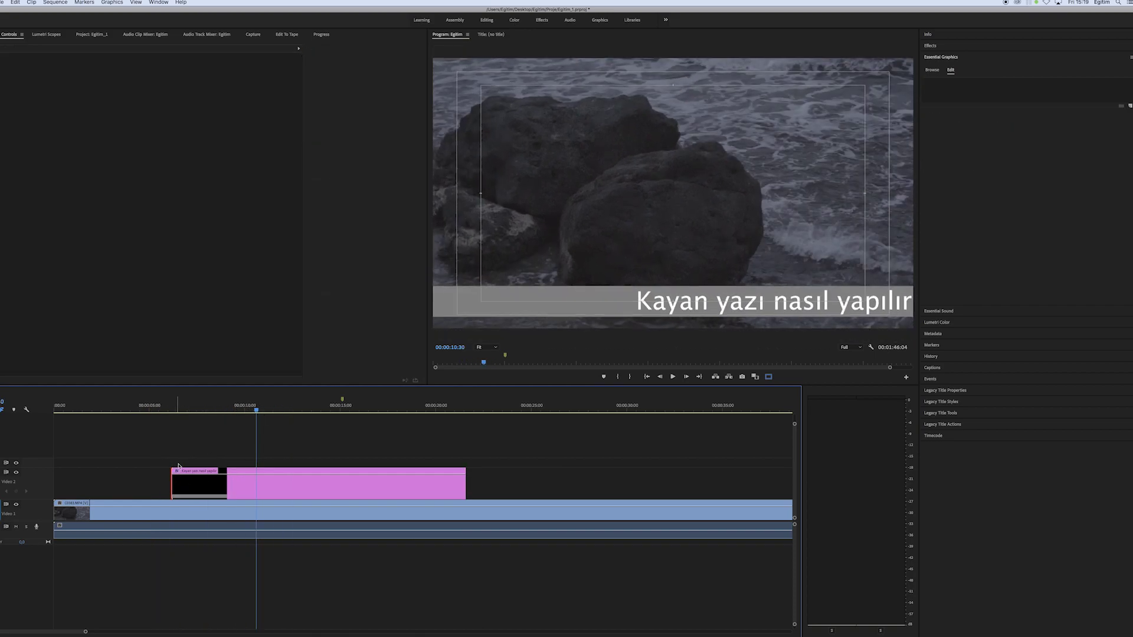
{"action": "key", "text": "space"}
{"action": "key", "text": "equal"}
{"action": "key", "text": "equal"}
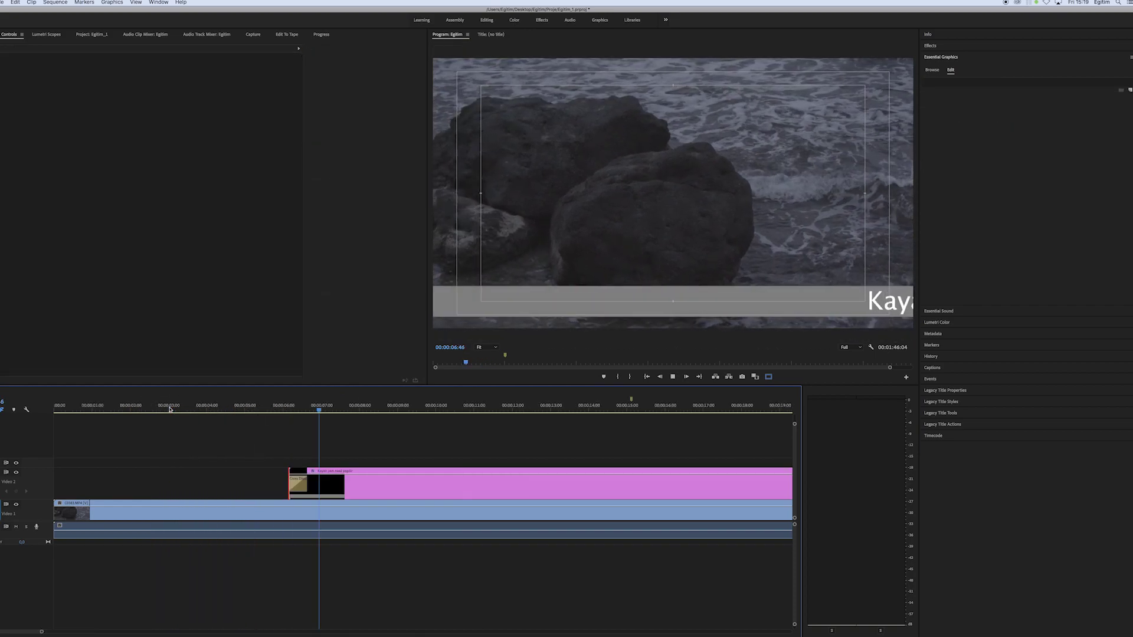
{"action": "key", "text": "minus"}
{"action": "key", "text": "minus"}
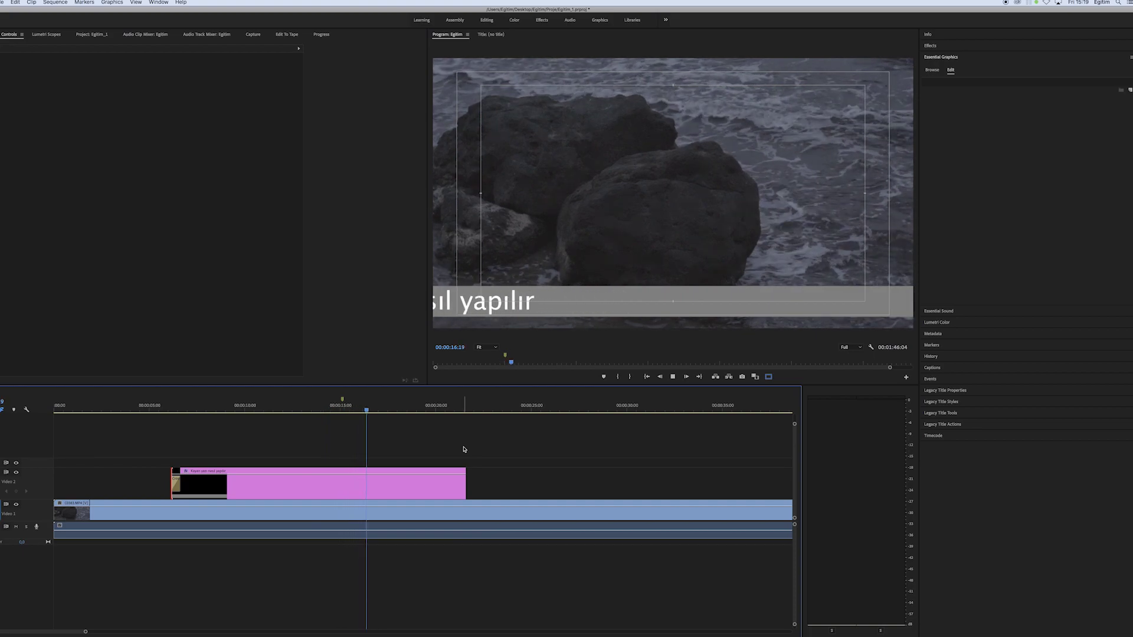
{"action": "left_click", "coordinate": [256, 407]}
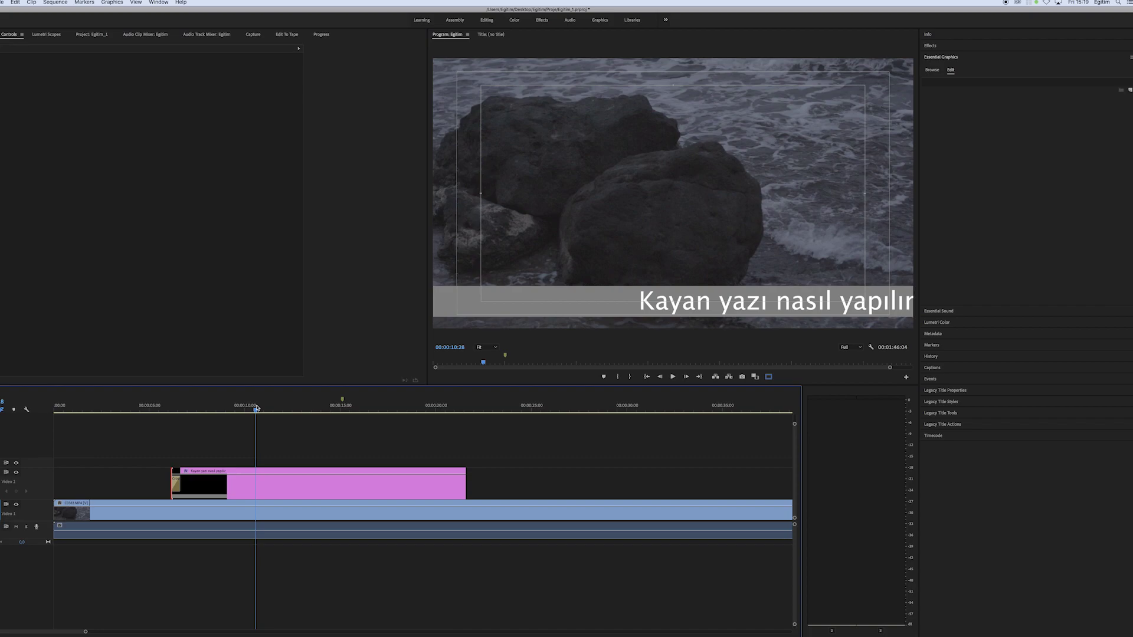
{"action": "key", "text": "space"}
- Select the pink title clip and its last Position keyframe in Effect Controls
{"action": "left_click", "coordinate": [371, 484]}
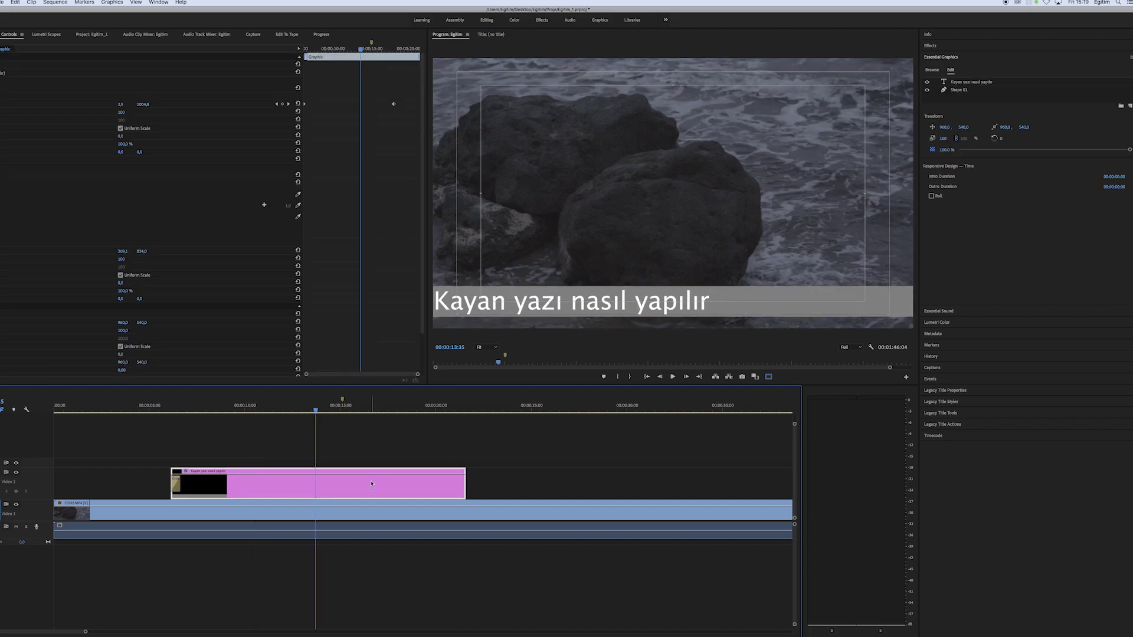
{"action": "left_click", "coordinate": [371, 451]}
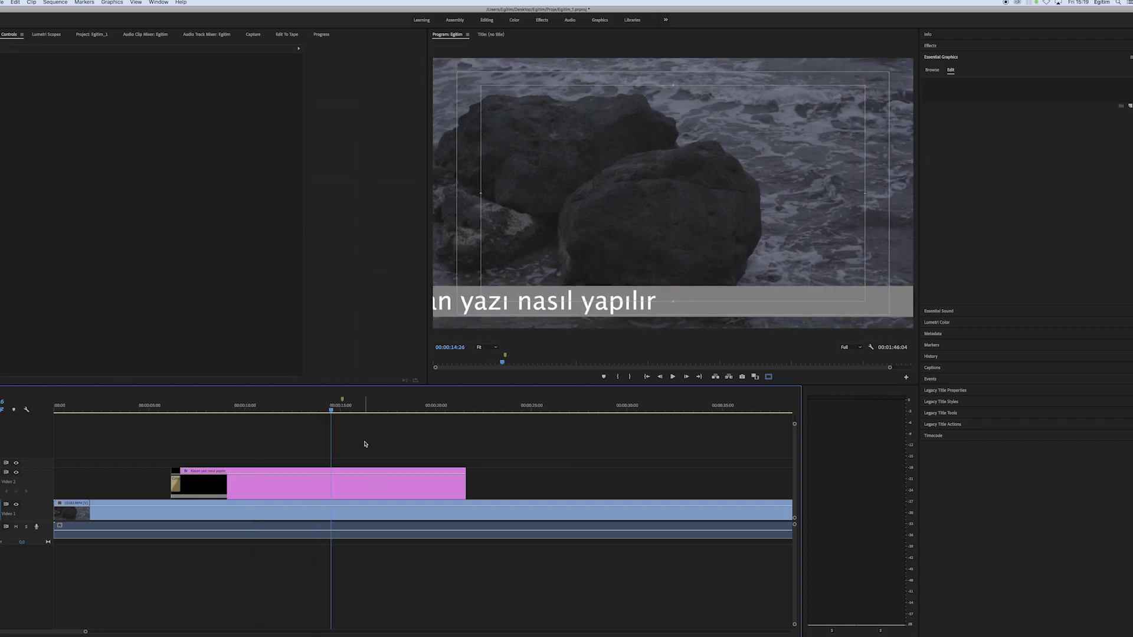
{"action": "left_click", "coordinate": [258, 410]}
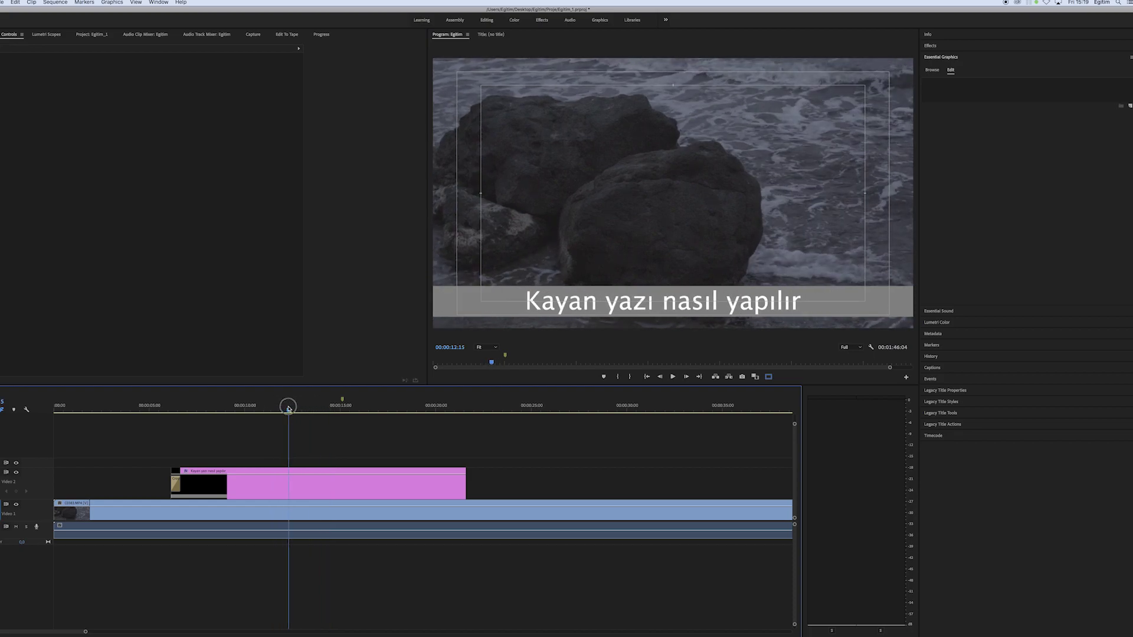
{"action": "left_click", "coordinate": [258, 410]}
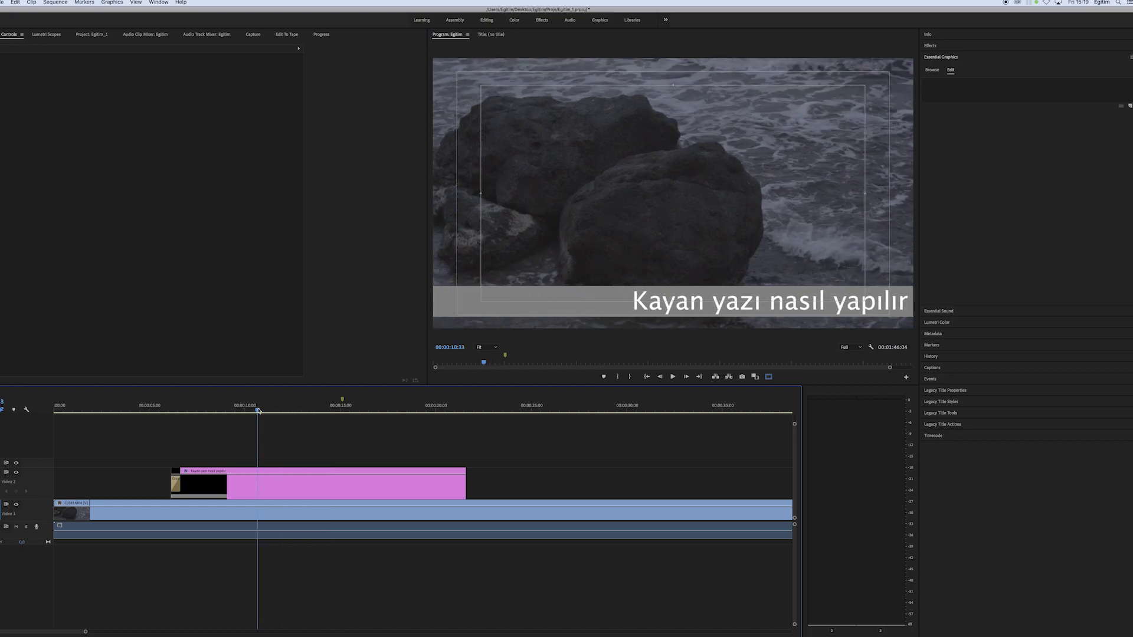
{"action": "left_click", "coordinate": [324, 491]}
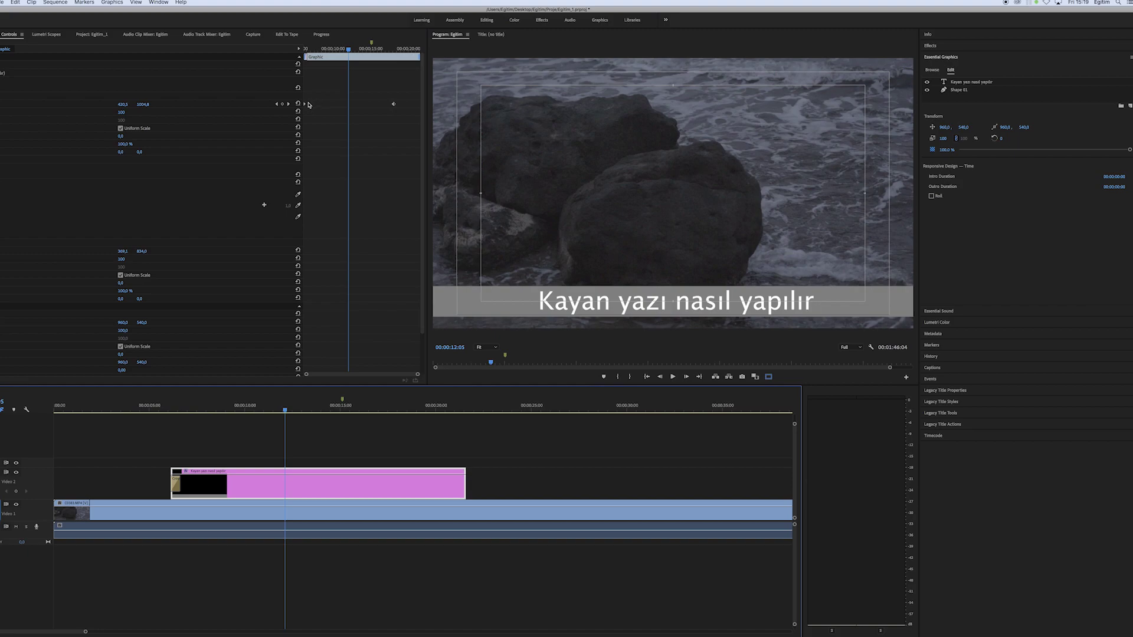
{"action": "left_click", "coordinate": [304, 107]}
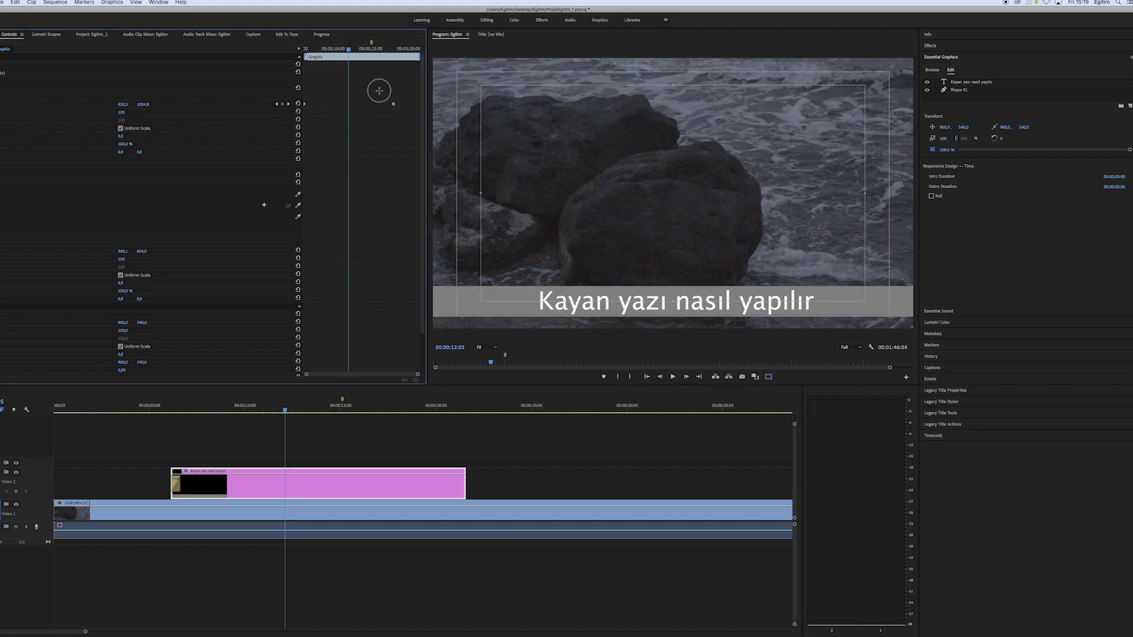
{"action": "left_click_drag", "start_coordinate": [381, 94], "coordinate": [397, 111]}
- Drag the final Position keyframe earlier twice, previewing the faster scroll from 6 seconds
{"action": "left_click_drag", "start_coordinate": [395, 105], "coordinate": [360, 104]}
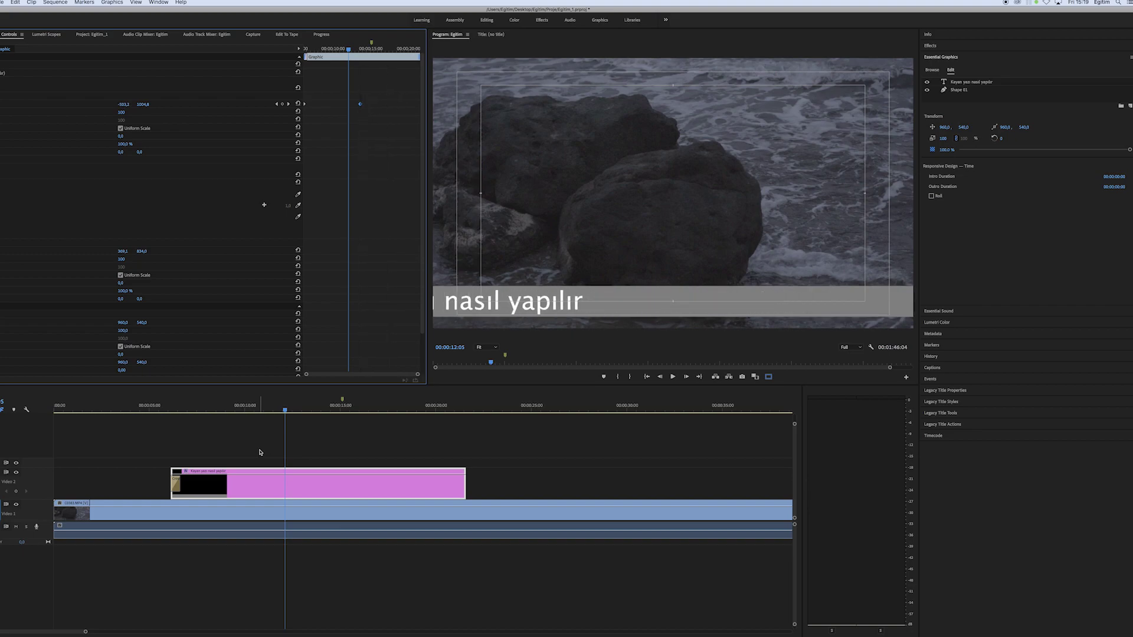
{"action": "left_click", "coordinate": [170, 411]}
{"action": "key", "text": "space"}
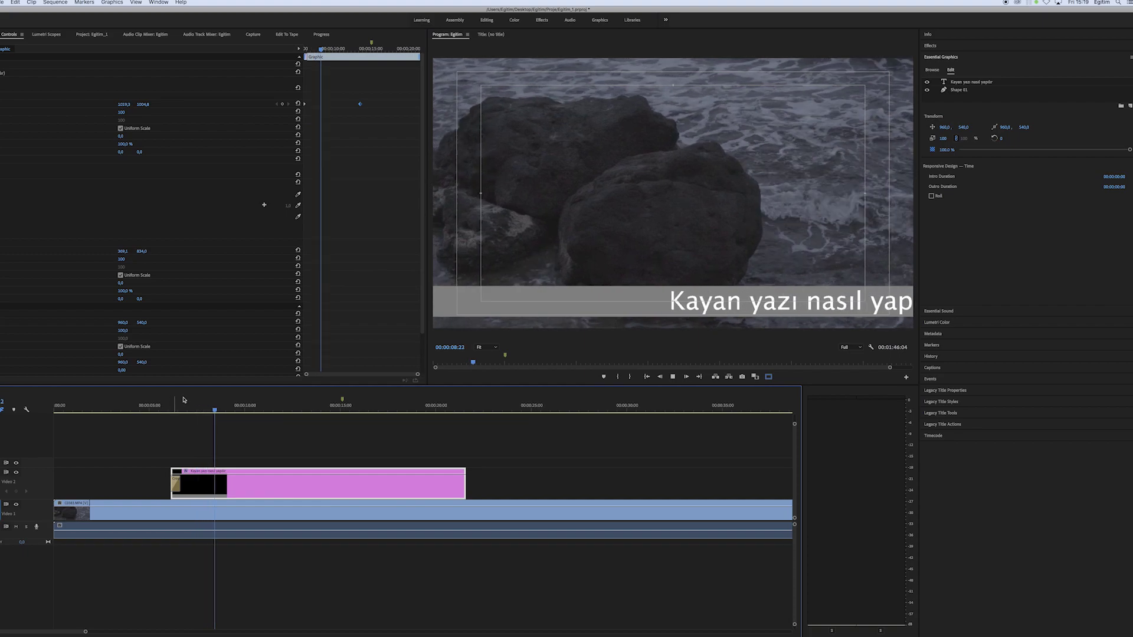
{"action": "left_click_drag", "start_coordinate": [360, 104], "coordinate": [329, 104]}
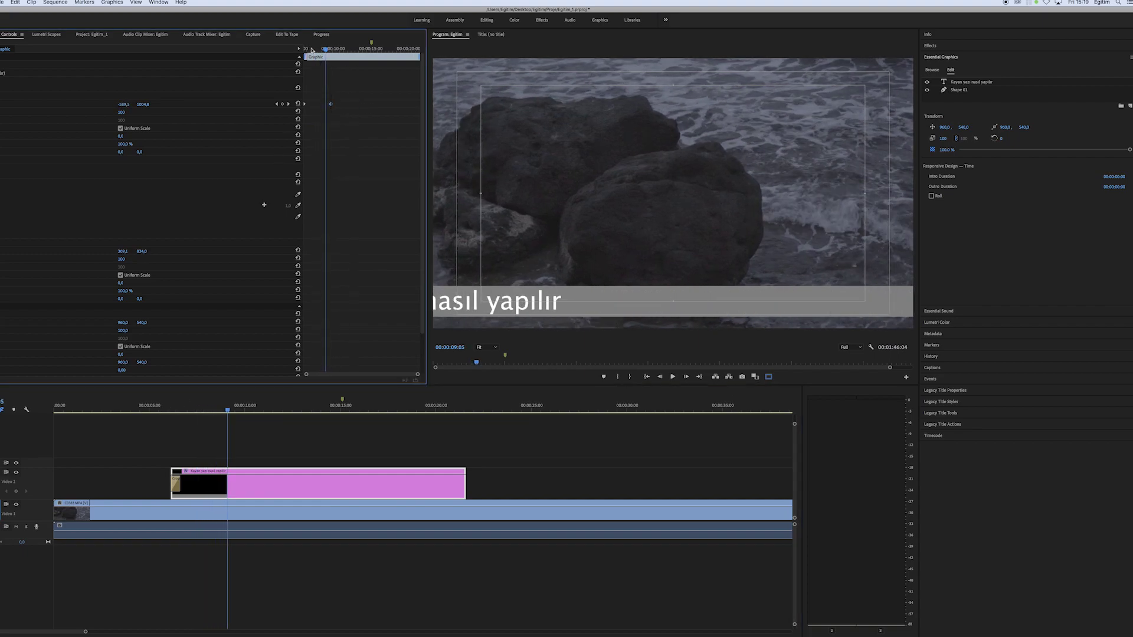
{"action": "key", "text": "space"}
{"action": "key", "text": "space"}
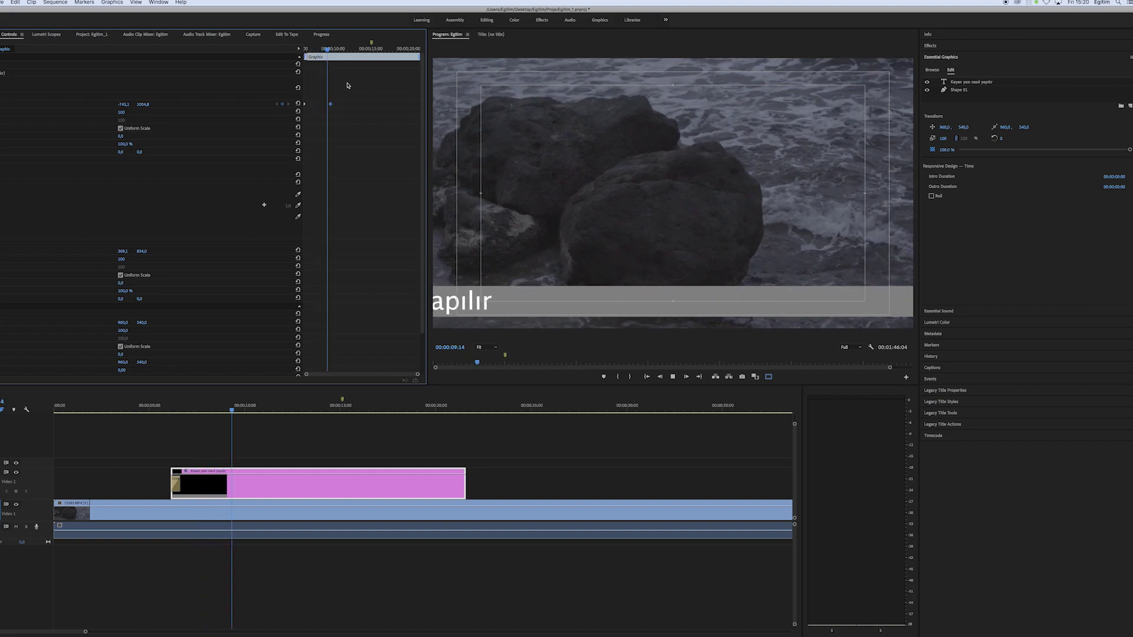
- Nudge the keyframe slightly earlier, then trim the title clip to end at 00:00:08:42
{"action": "left_click_drag", "start_coordinate": [331, 104], "coordinate": [320, 104]}
{"action": "key", "text": "space"}
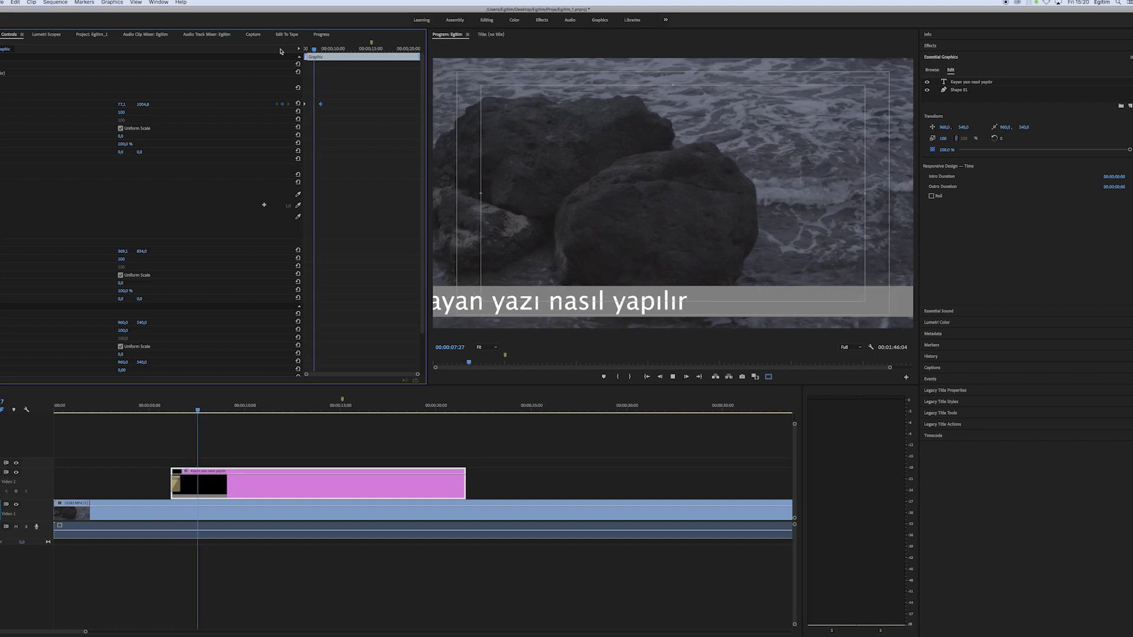
{"action": "key", "text": "space"}
{"action": "left_click", "coordinate": [234, 478]}
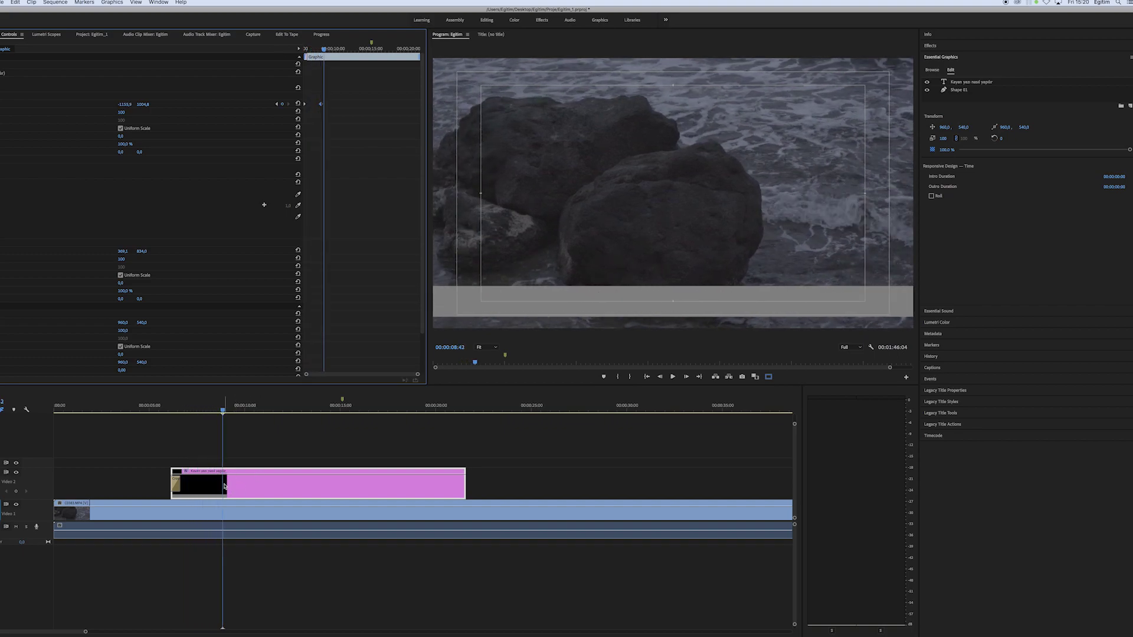
{"action": "key", "text": "Delete"}
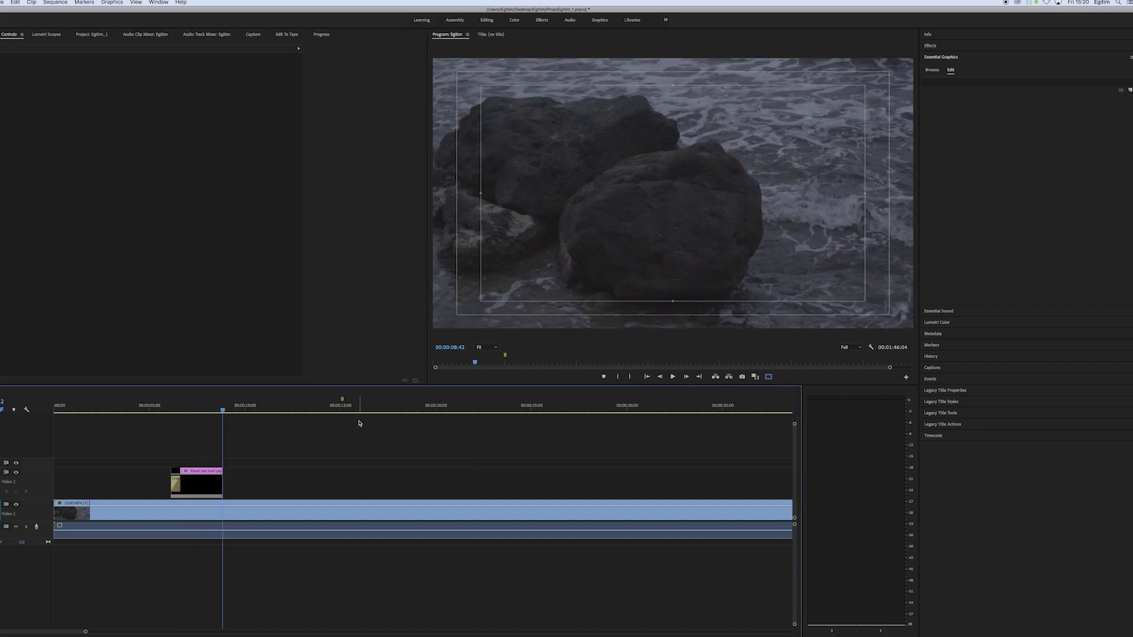